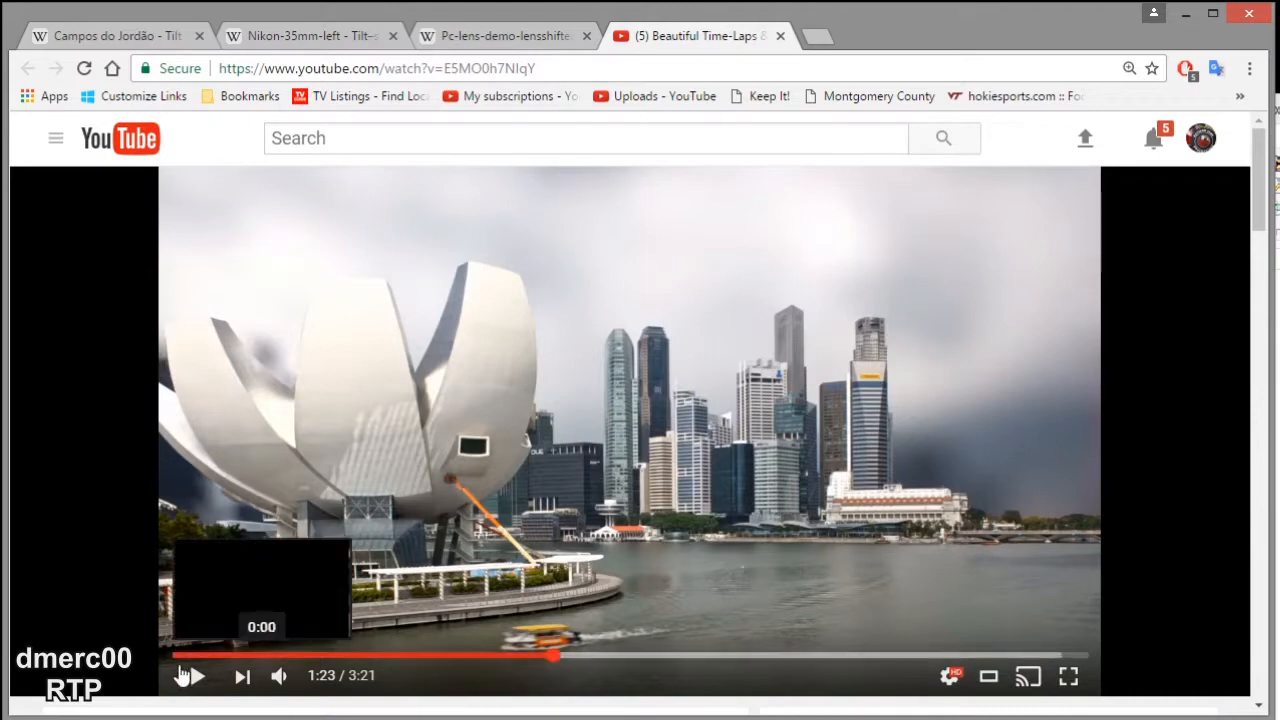
Play and pause the Singapore time-lapse video to examine its tilt-shift miniature footage
left_click(197, 679)
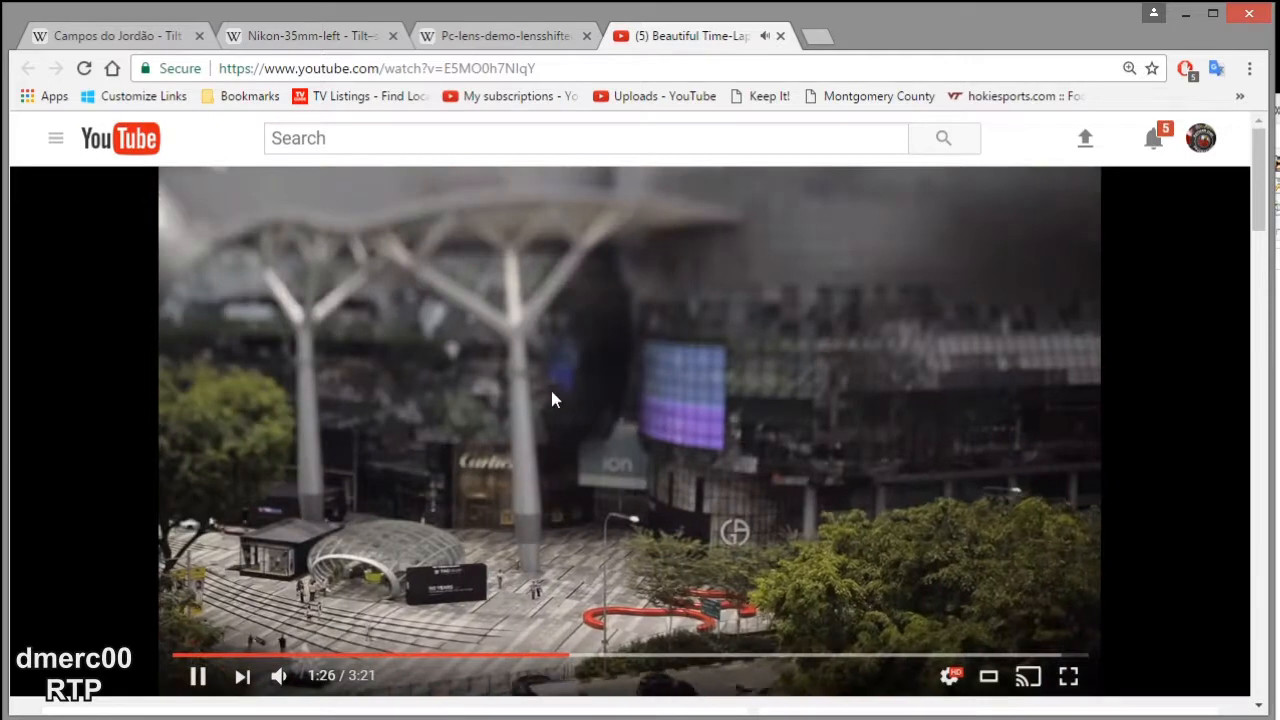
left_click(551, 420)
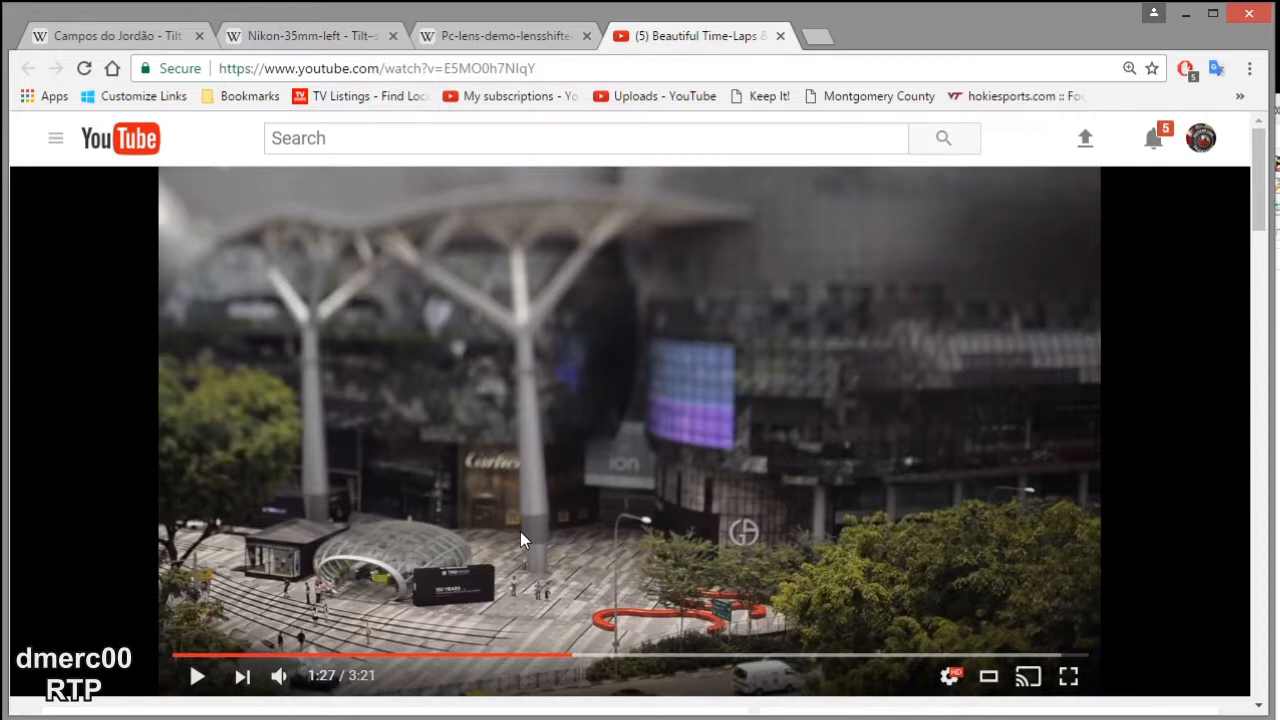
left_click(196, 678)
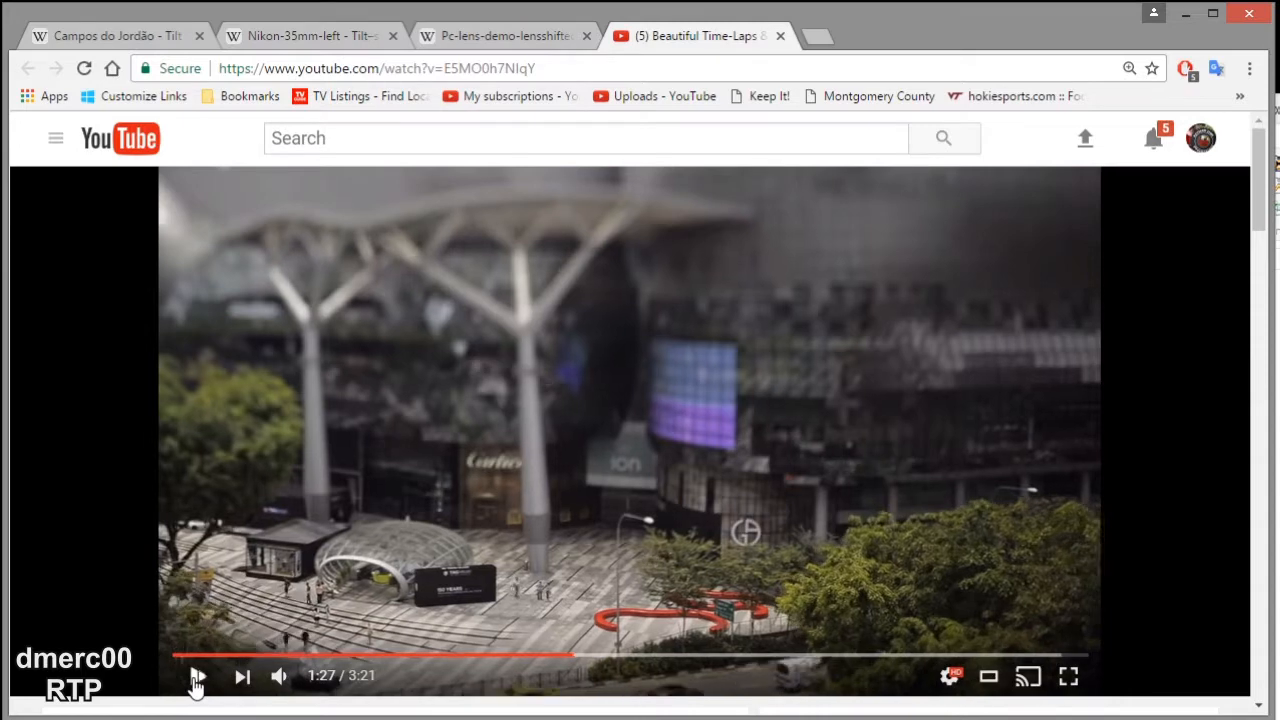
left_click(197, 678)
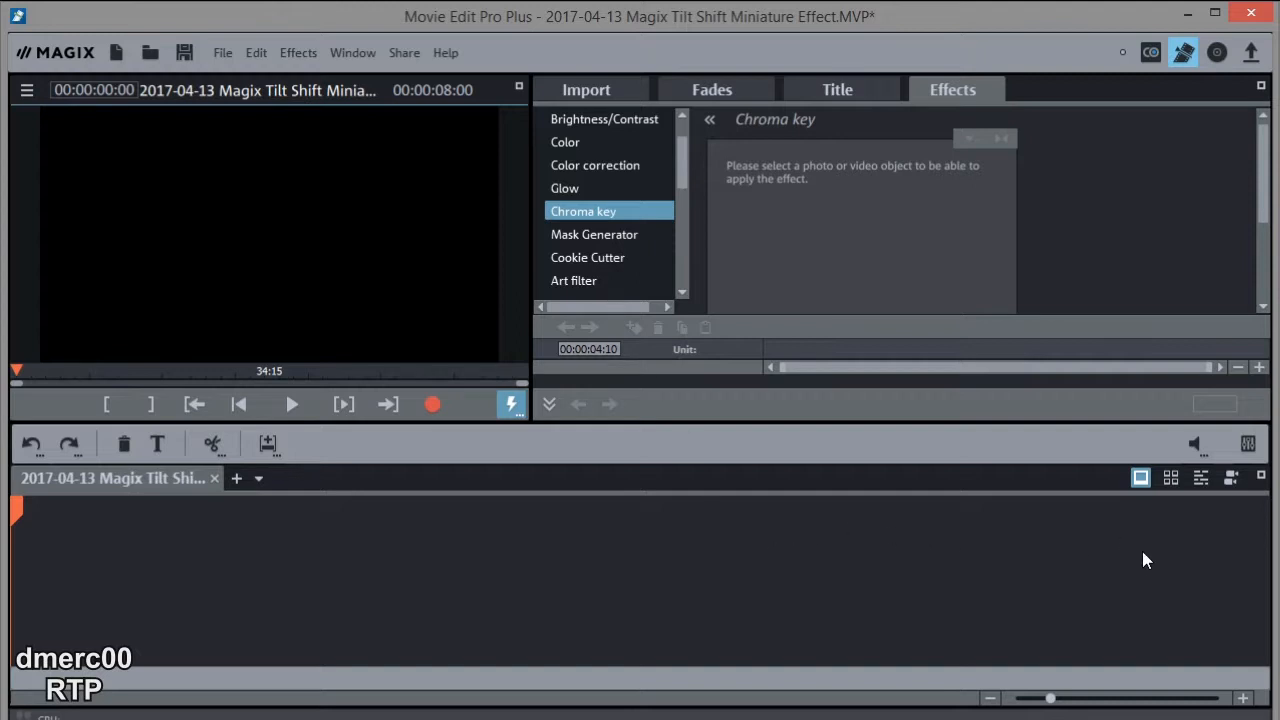
In Movie Edit Pro Plus, switch the project to timeline view and place 1080p Train Clip.mxv on track 1
left_click(1201, 479)
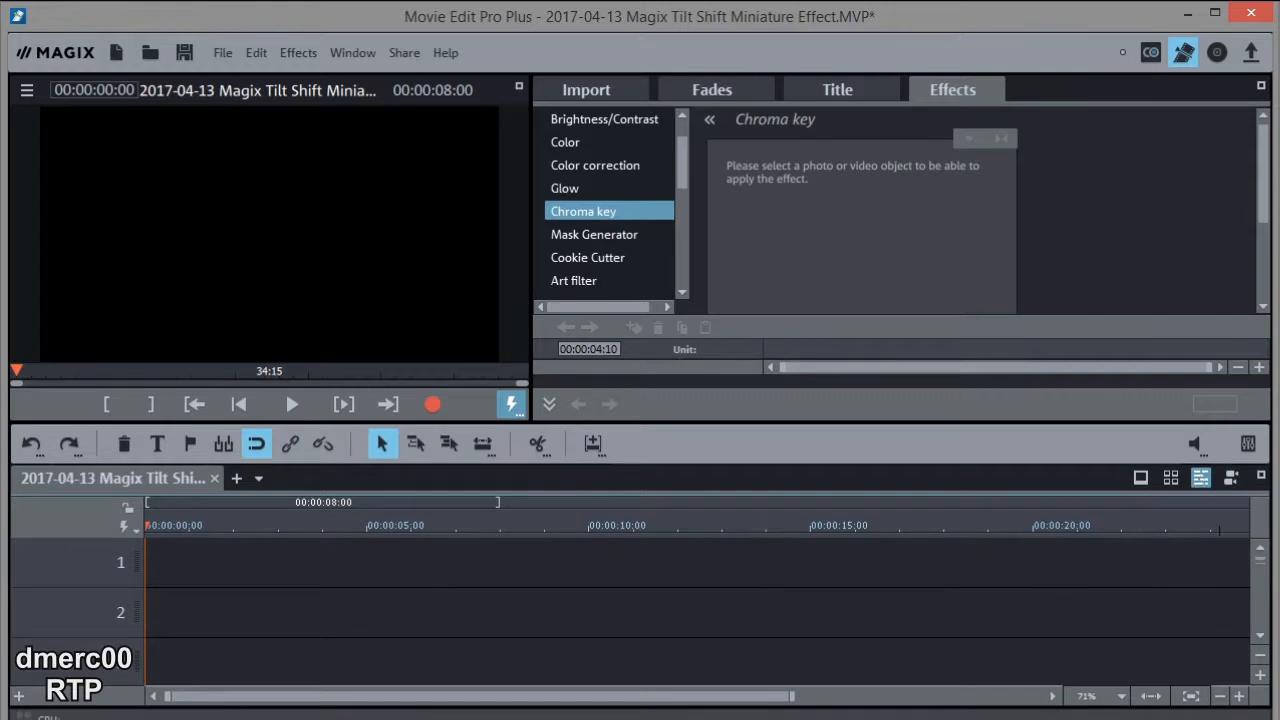
key("alt+Tab")
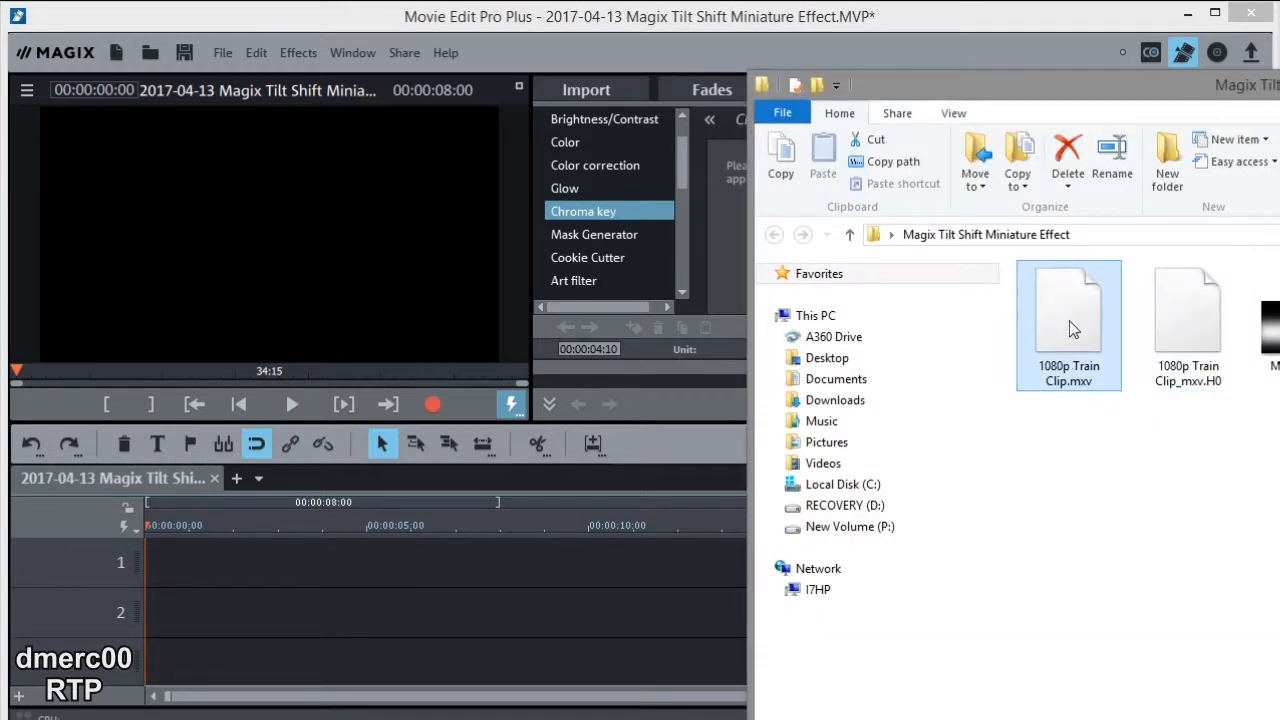
left_click_drag(1078, 318, 477, 551)
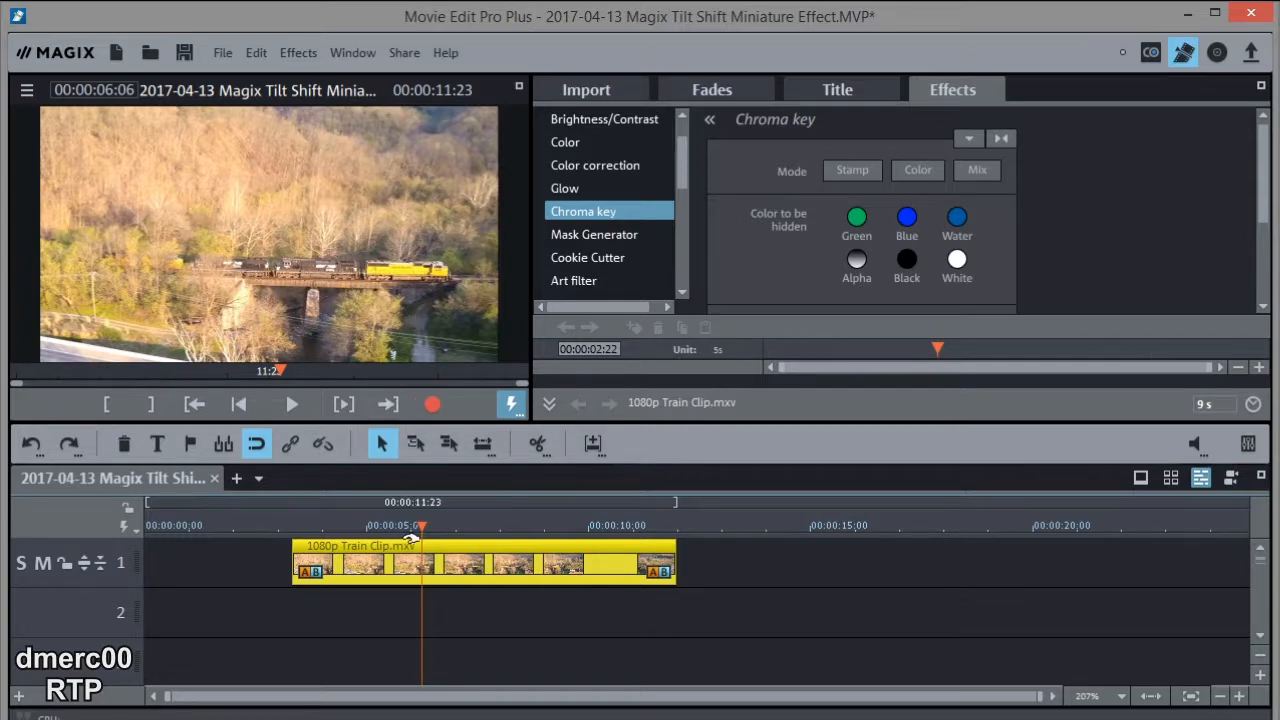
left_click_drag(420, 525, 613, 526)
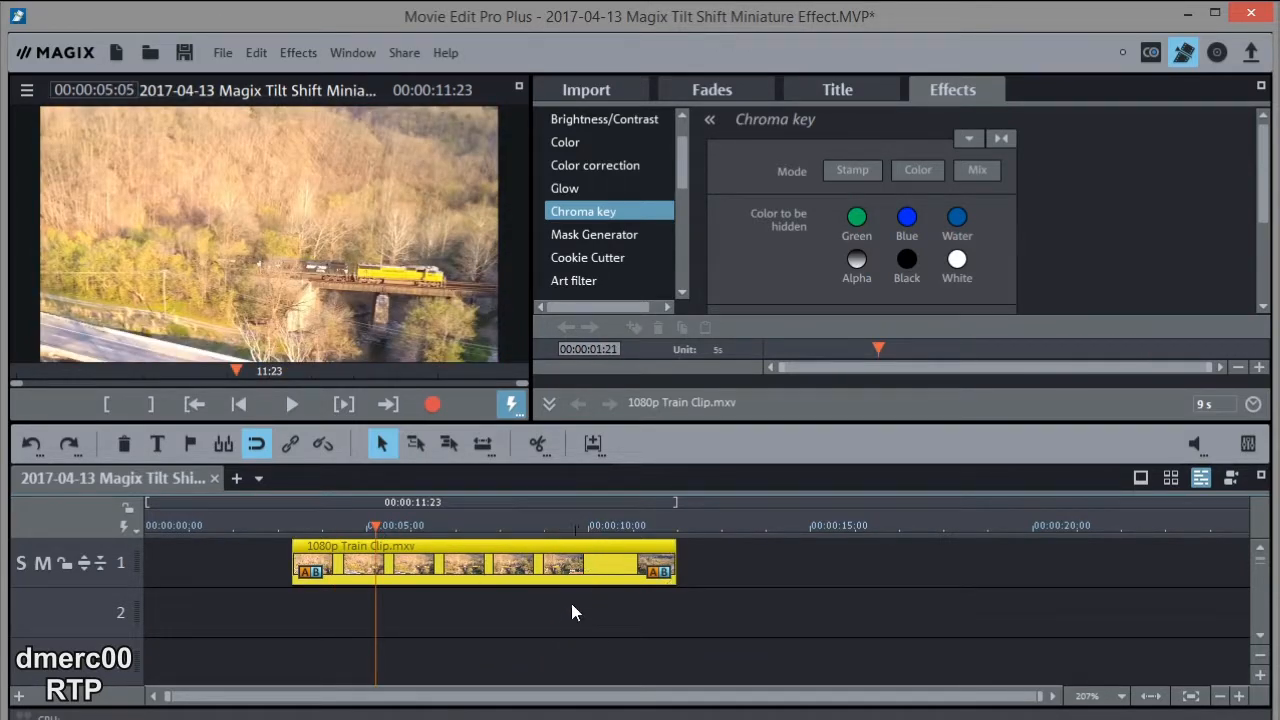
mouse_move(517, 545)
left_click(540, 621)
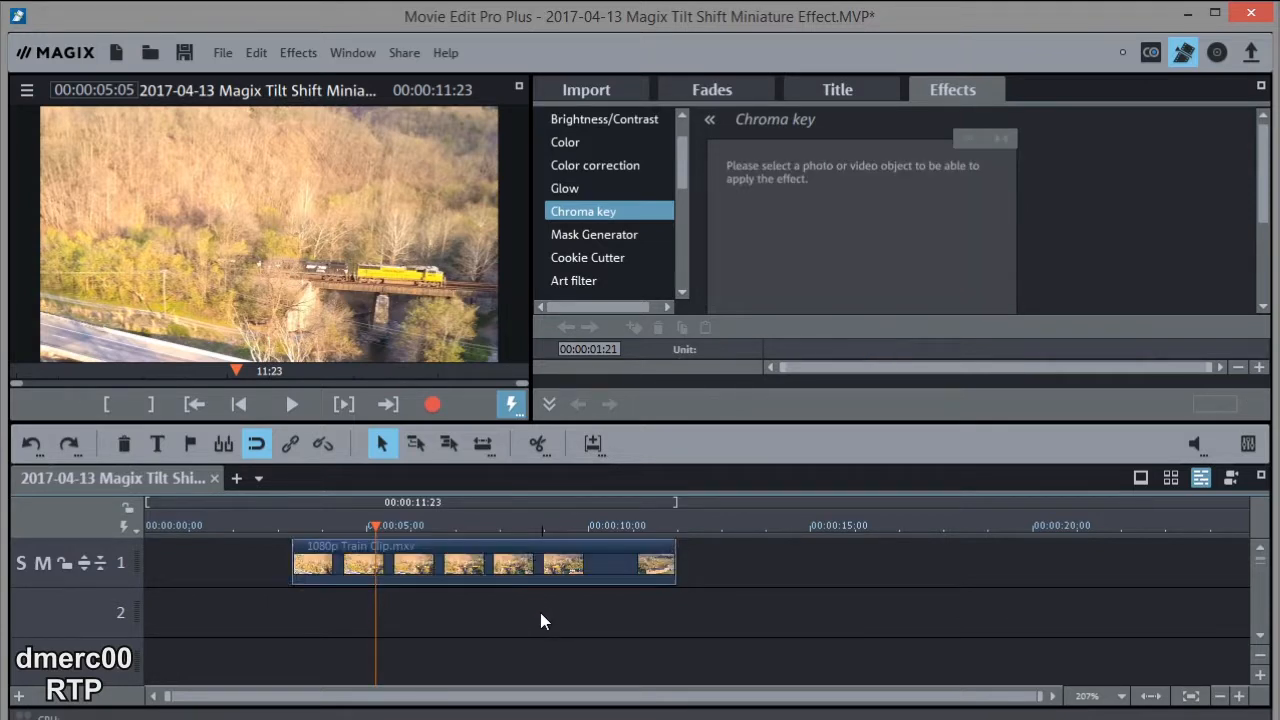
Duplicate the train clip and place the copy on track 1 with a gap after the original
left_click(522, 566)
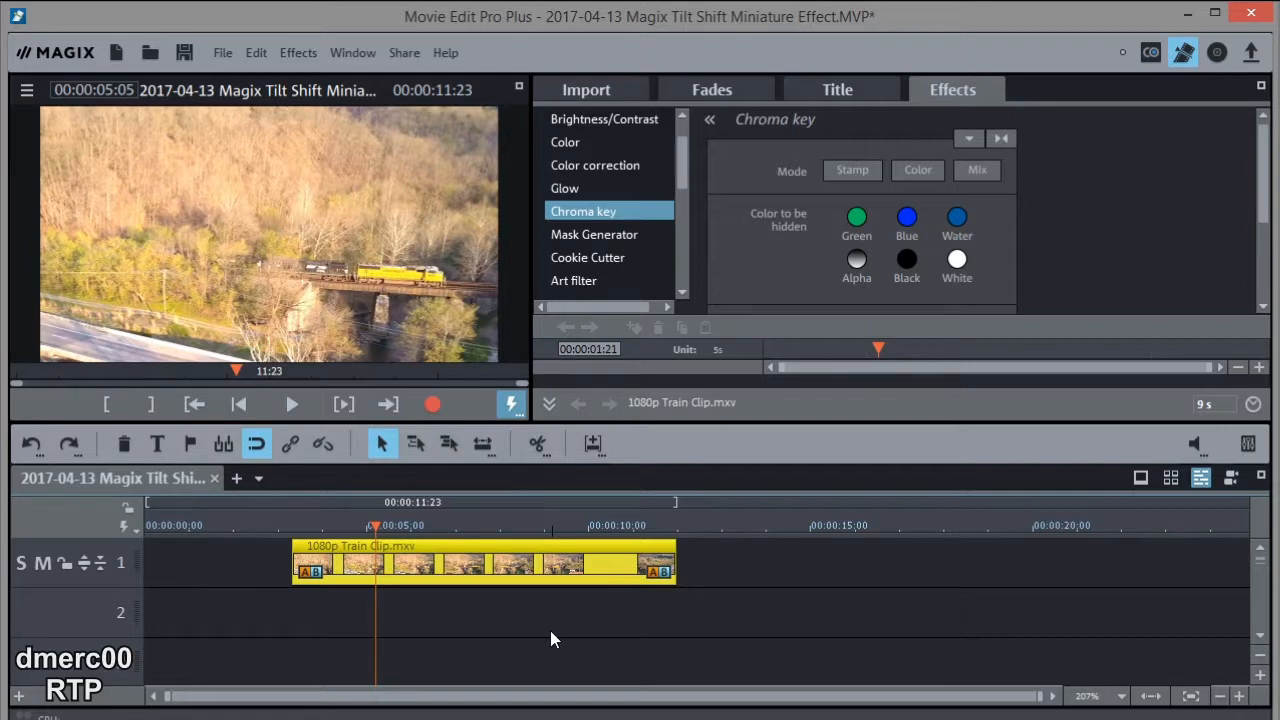
key("ctrl+v")
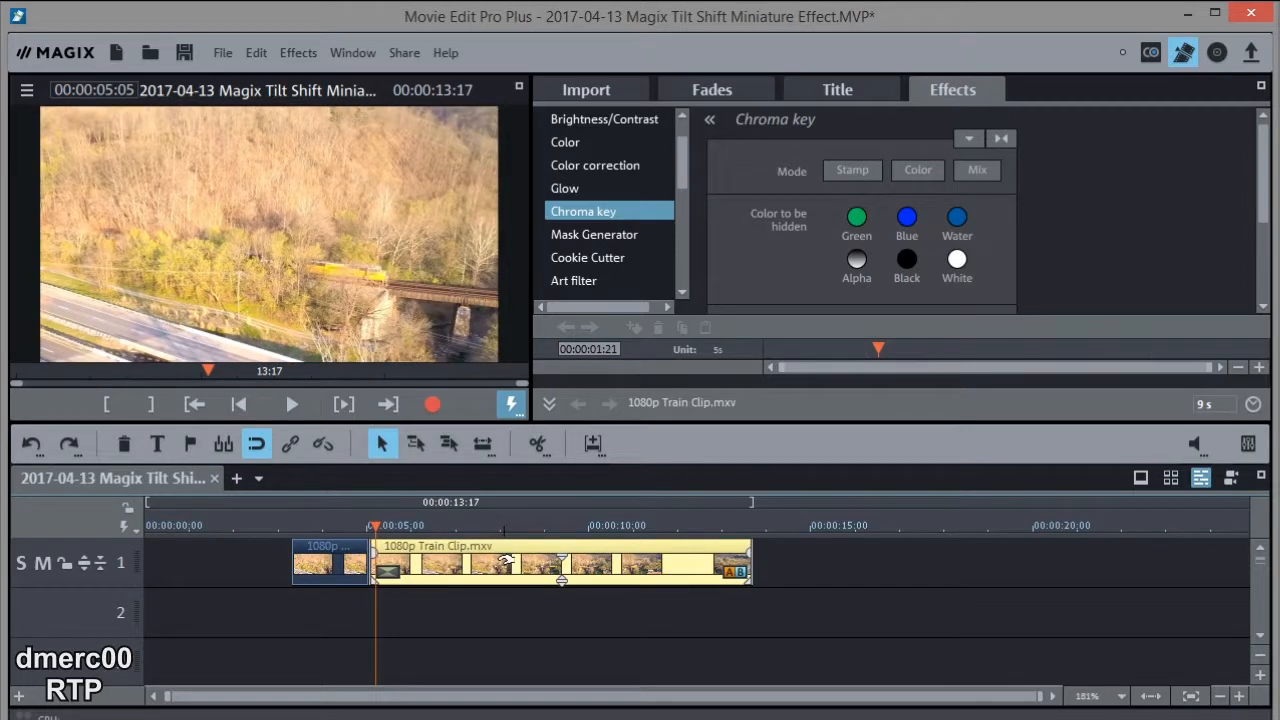
left_click_drag(555, 561, 936, 553)
left_click(455, 524)
left_click(808, 523)
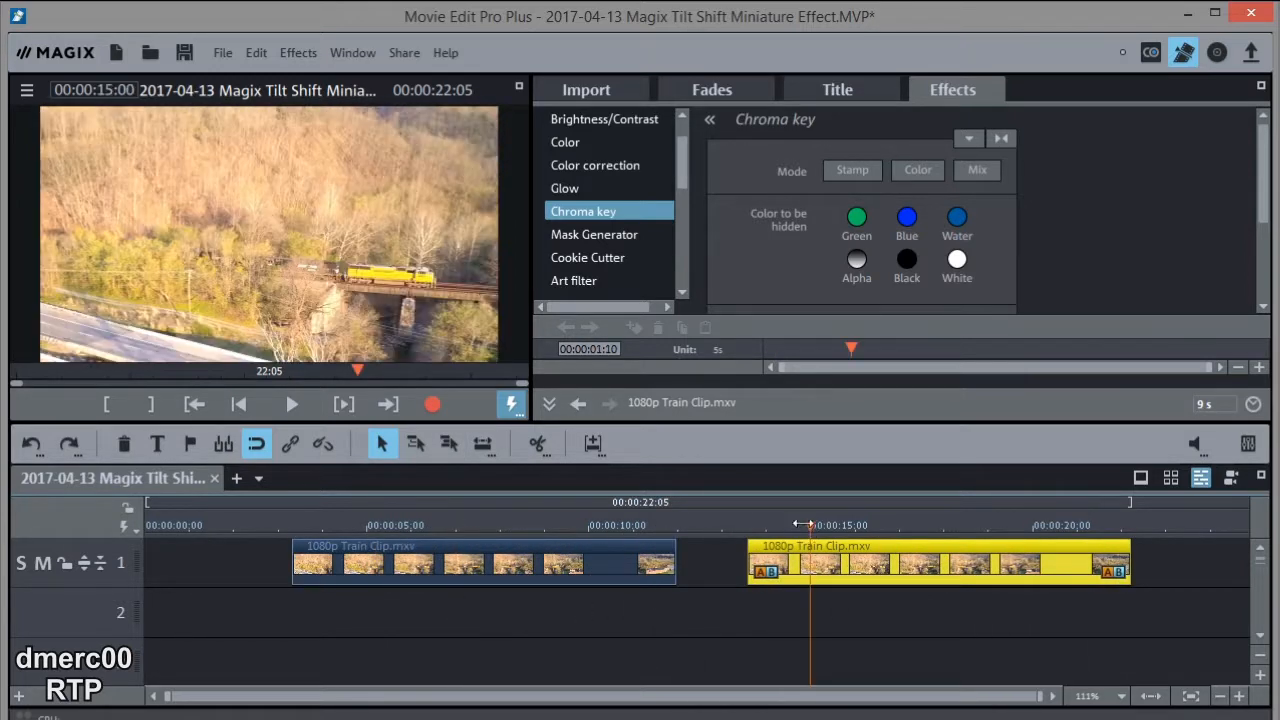
left_click(571, 633)
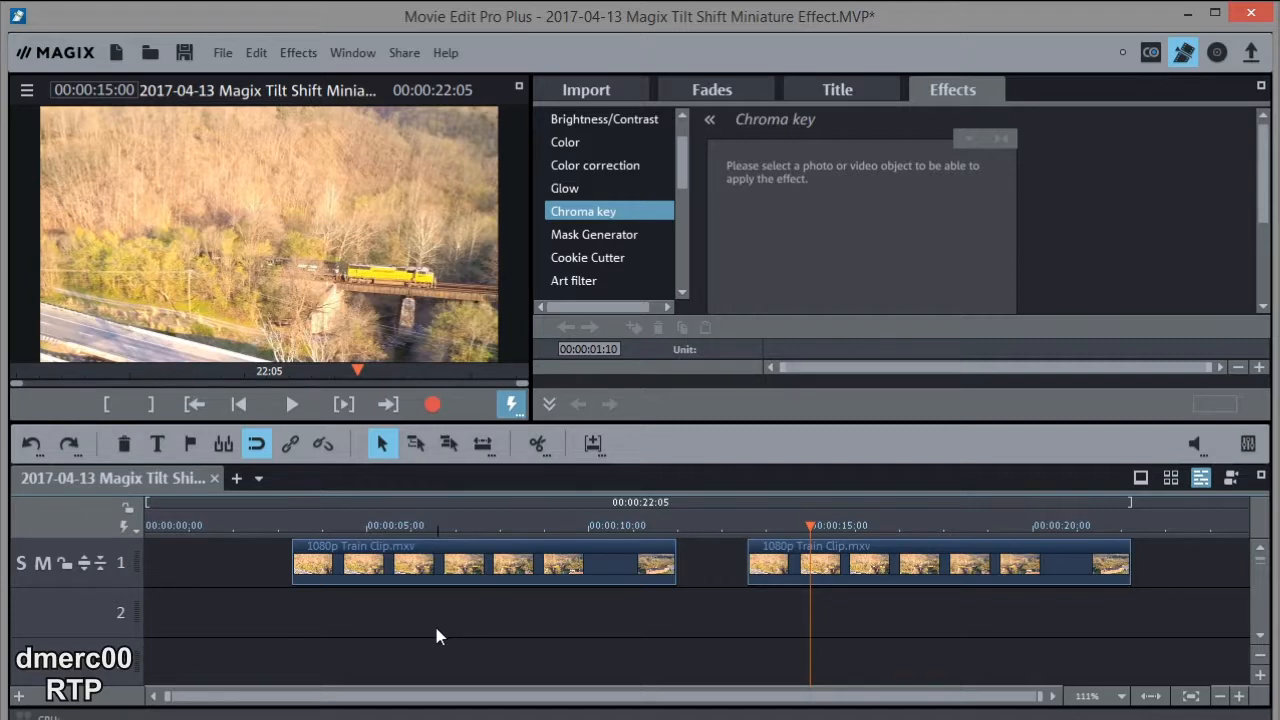
Set the color saturation of both train clips to 82 and preview the result on the first clip
left_click(437, 565)
left_click(922, 566, "ctrl")
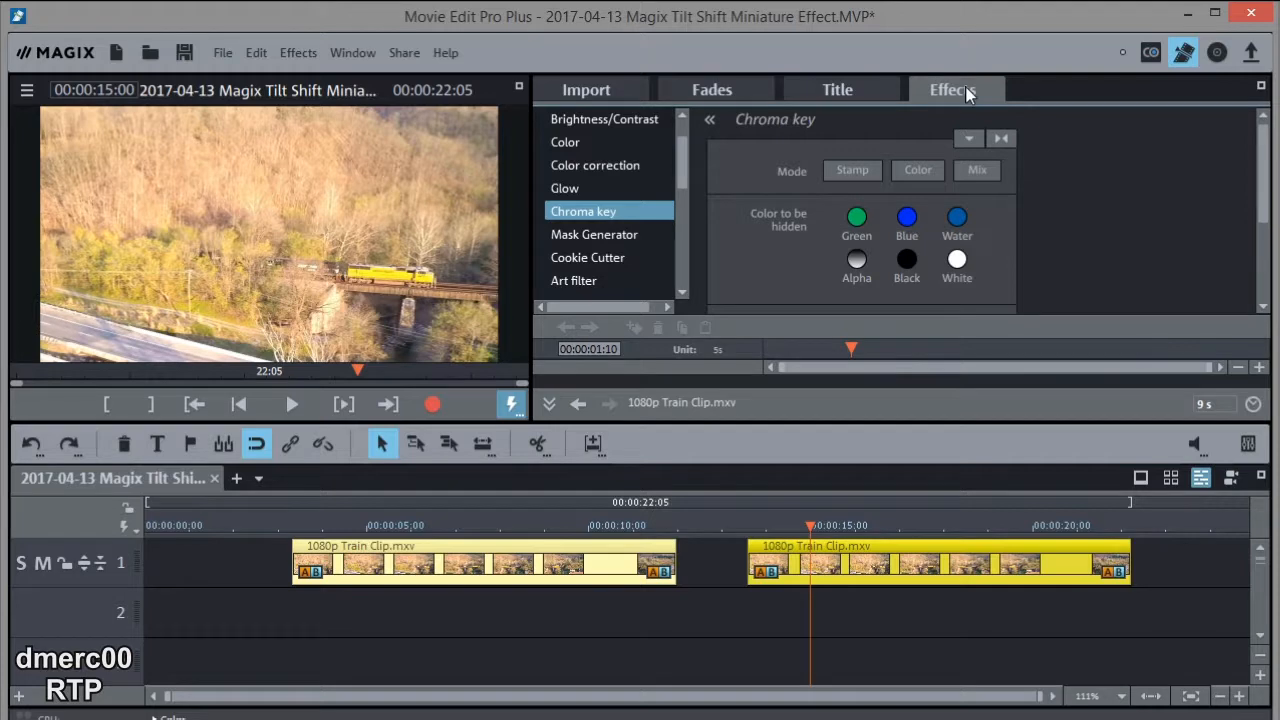
scroll(670, 190, "up", 2)
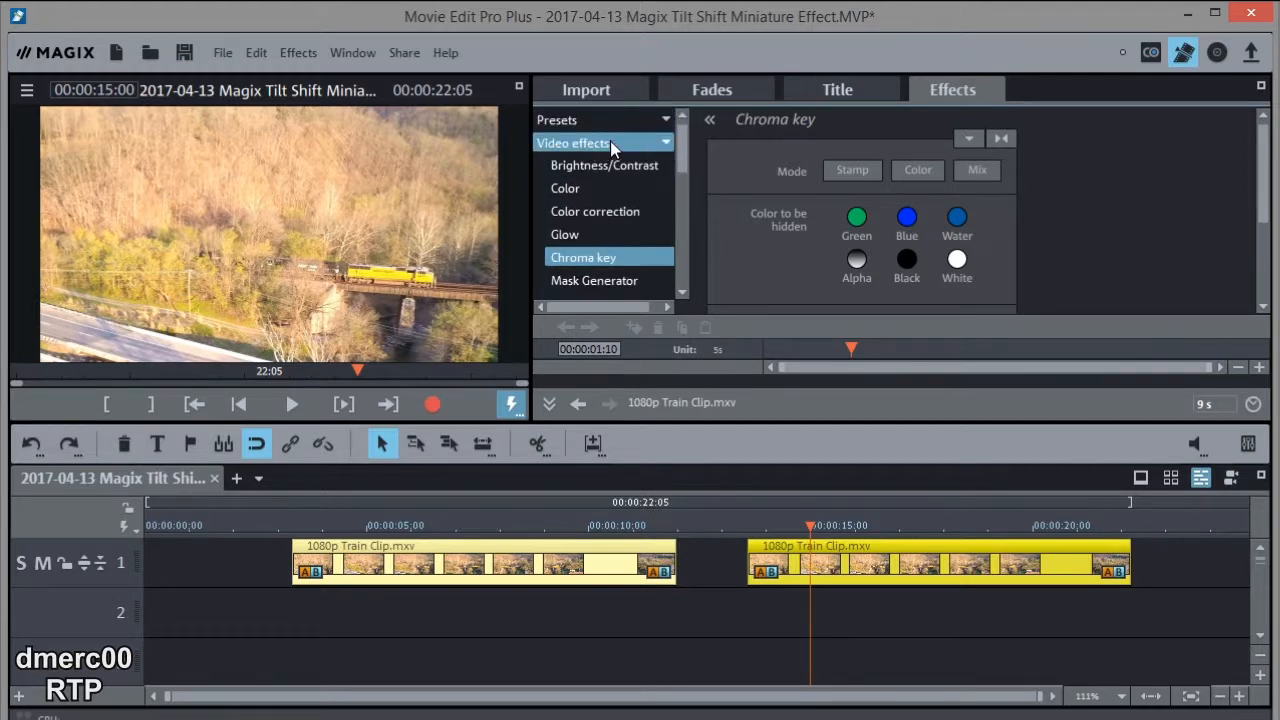
left_click(666, 143)
left_click(667, 144)
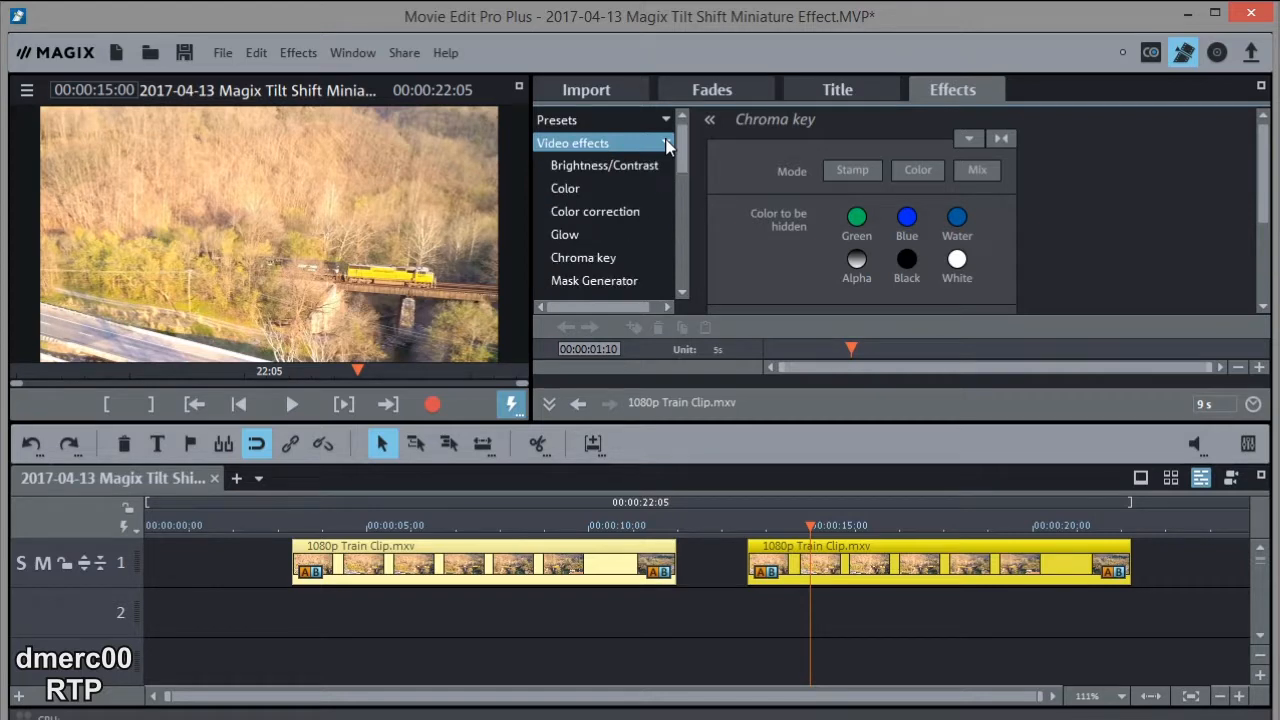
left_click(586, 188)
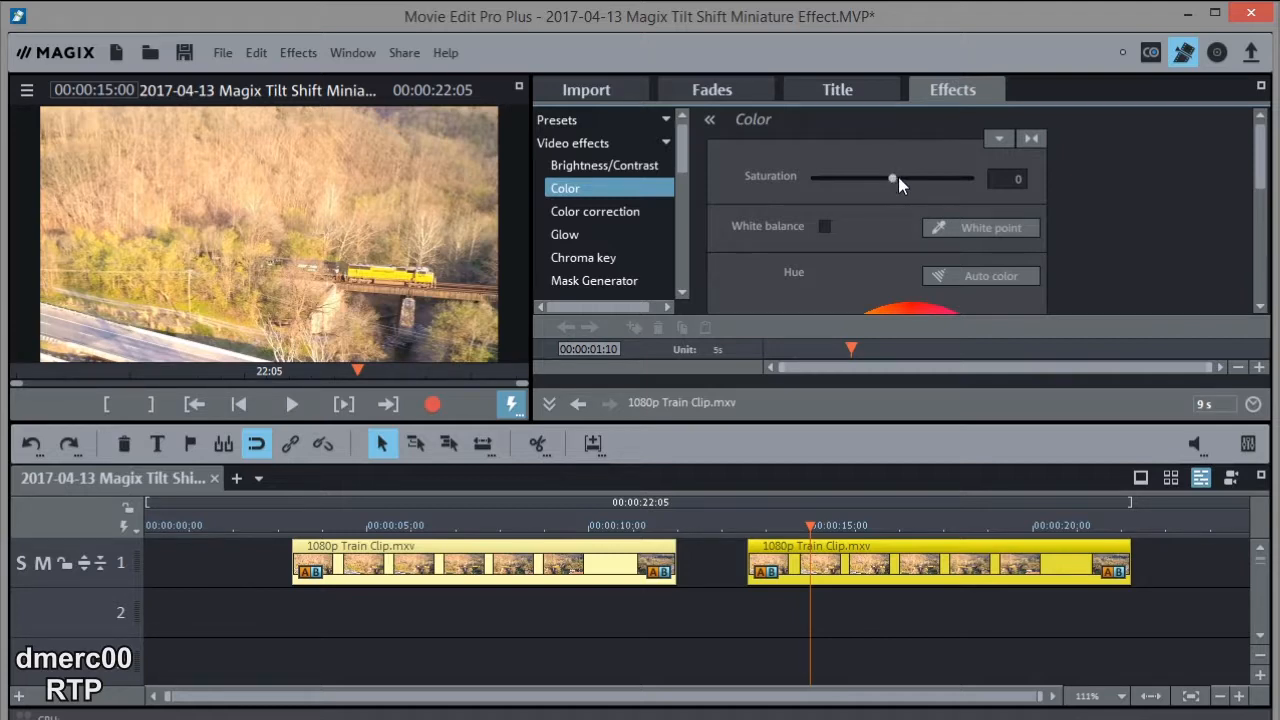
left_click_drag(898, 177, 958, 195)
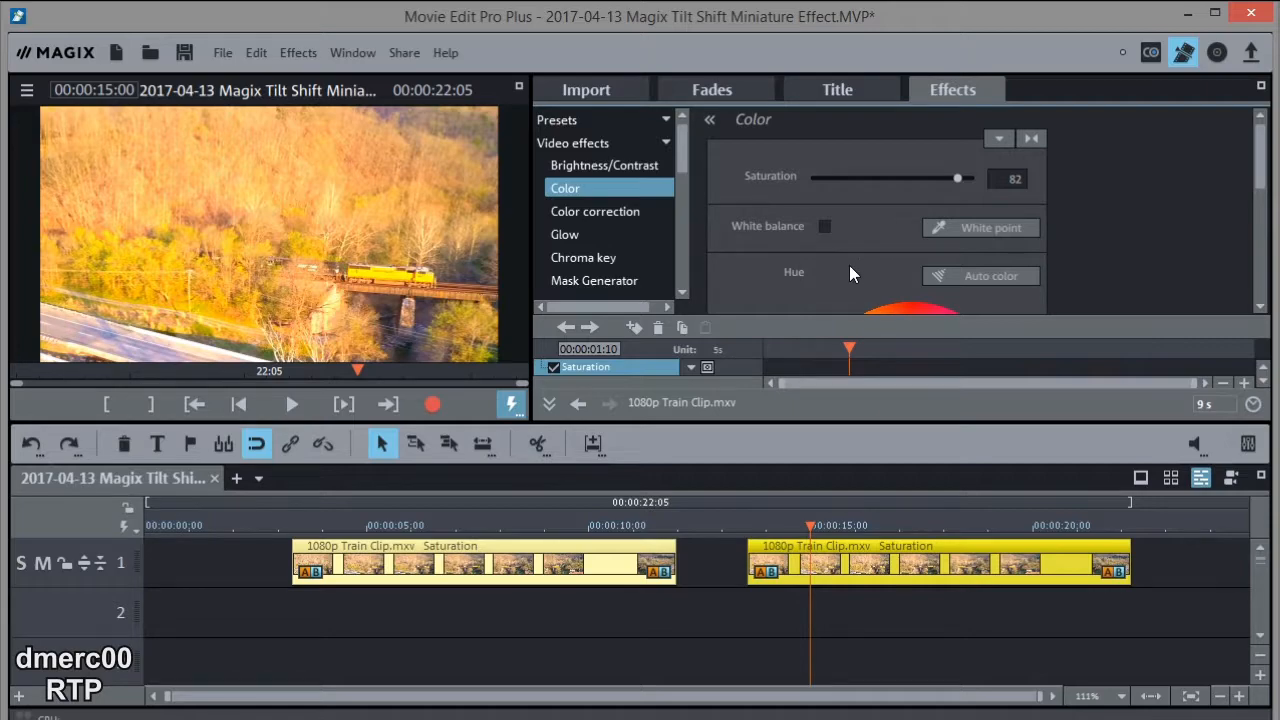
left_click_drag(812, 526, 386, 503)
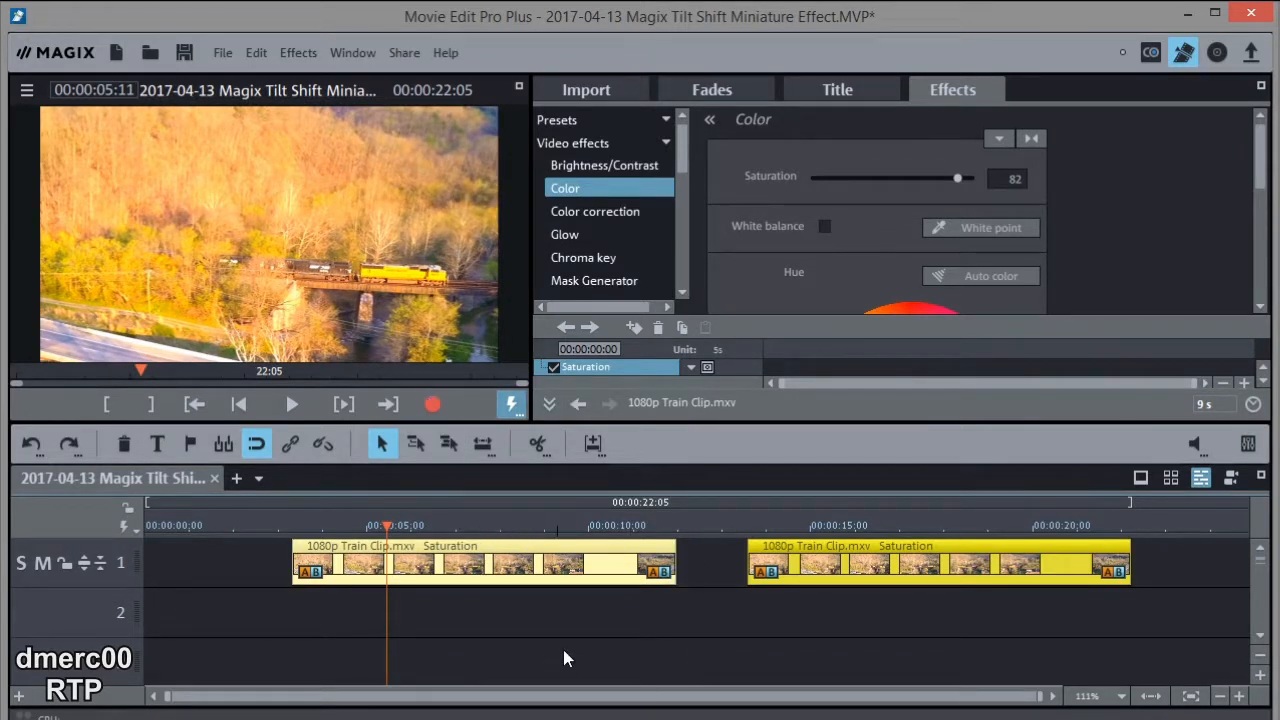
left_click(693, 616)
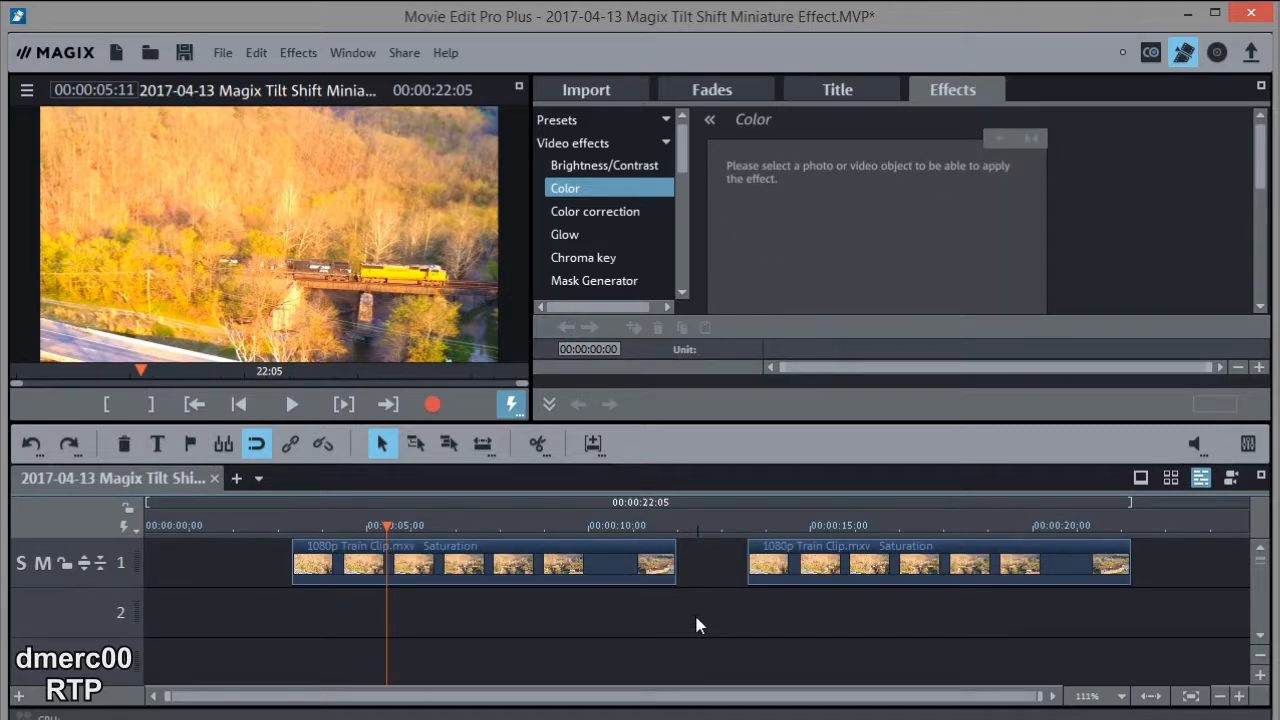
Apply an artistic blur of 7 to the first train clip only
left_click(452, 564)
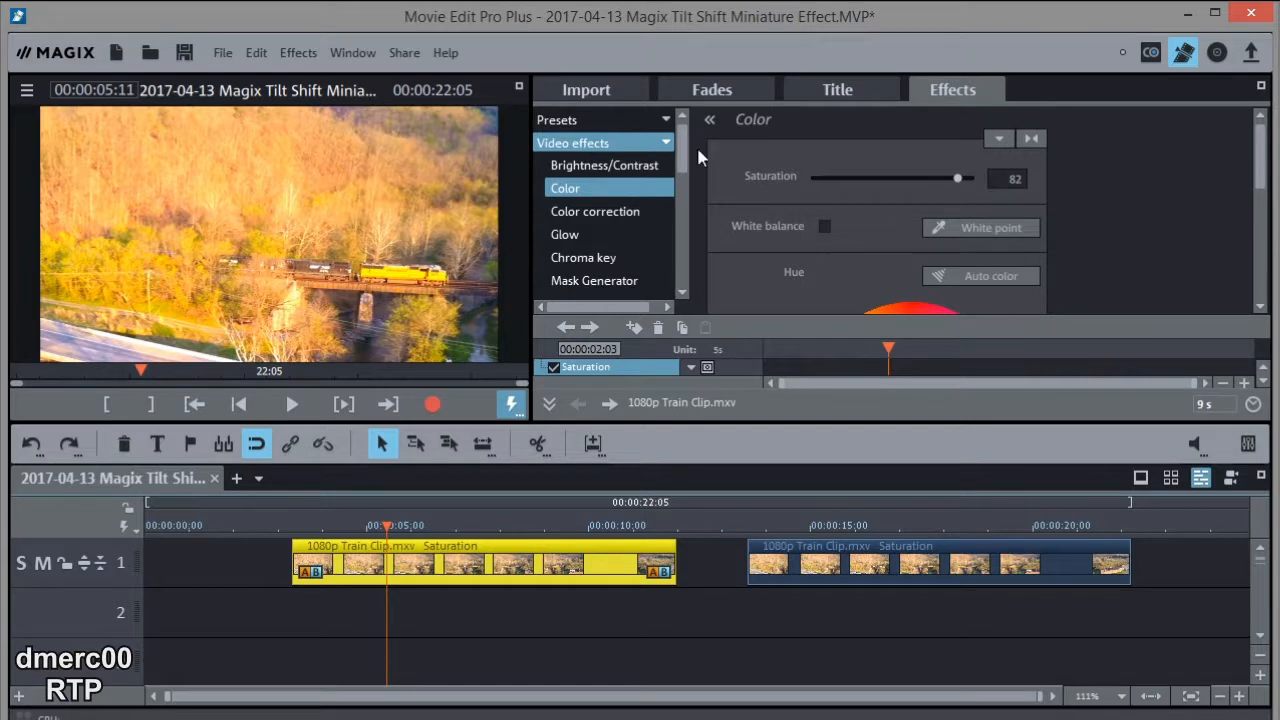
left_click_drag(682, 152, 680, 190)
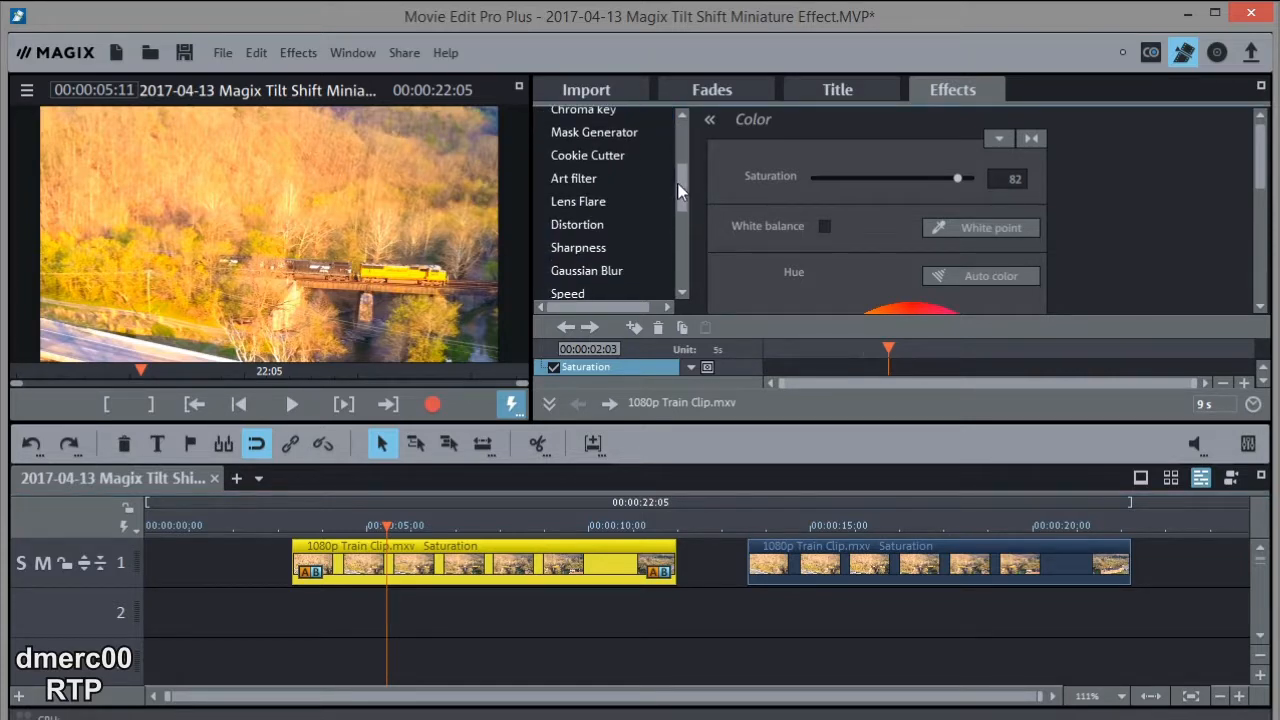
left_click(583, 248)
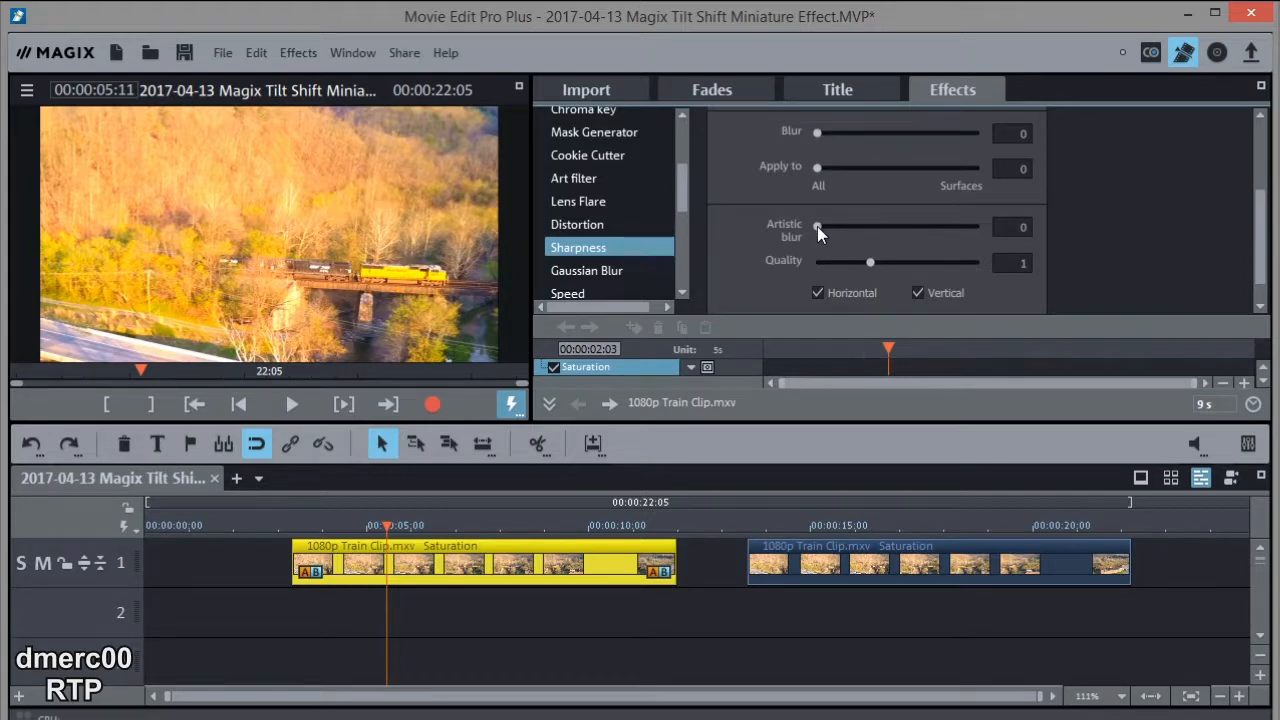
left_click_drag(822, 228, 829, 228)
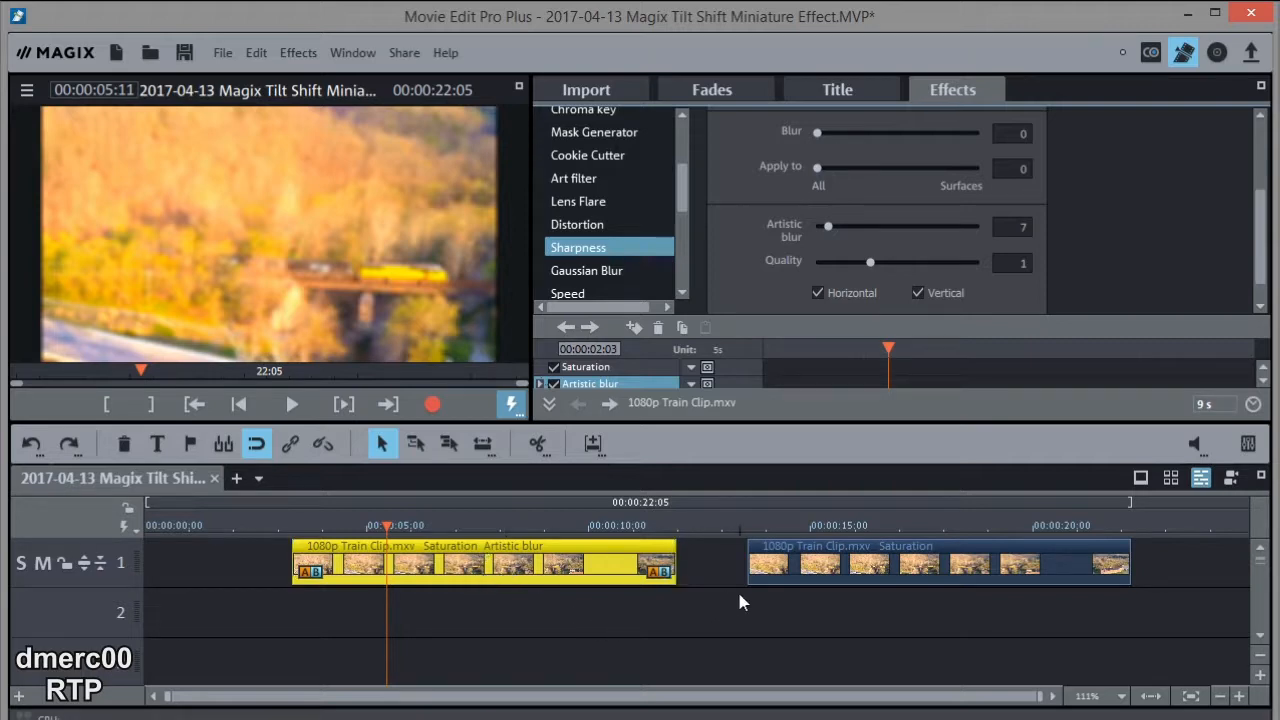
left_click(735, 640)
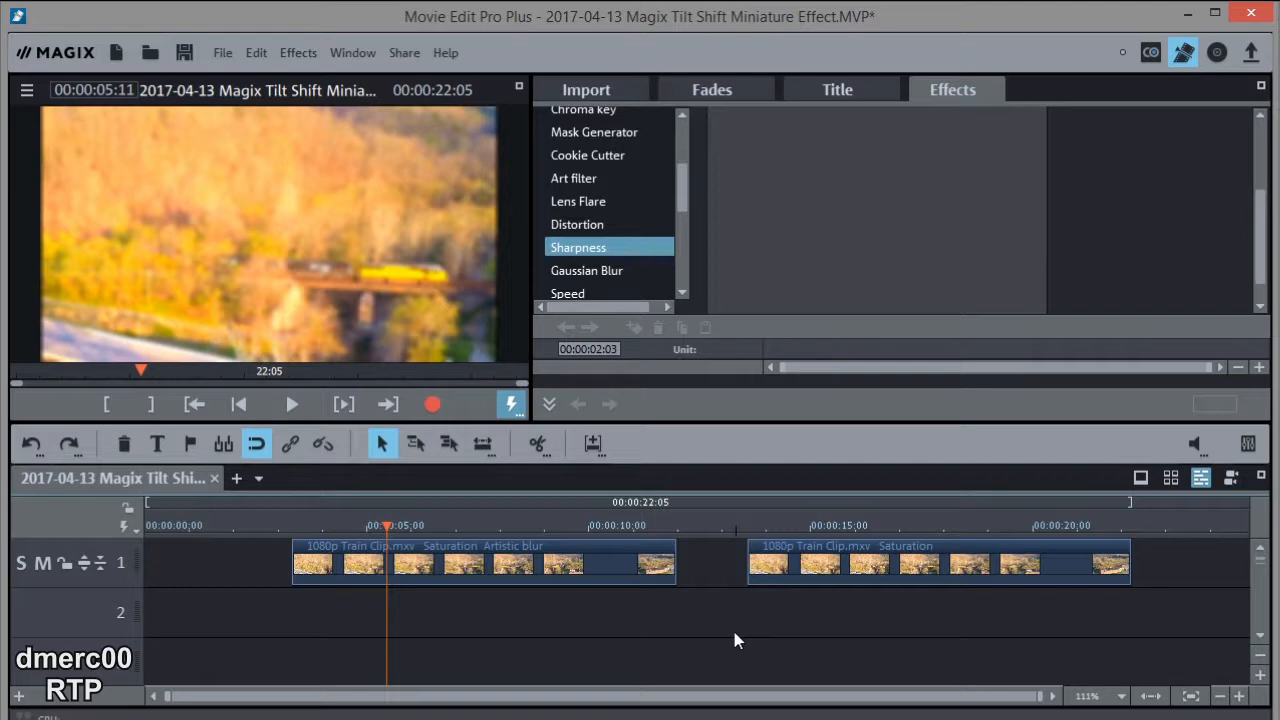
Move the unblurred train clip to track 3, aligned under the blurred clip, and put the playhead at their start
mouse_move(938, 565)
left_click(935, 558)
left_click_drag(935, 560, 636, 643)
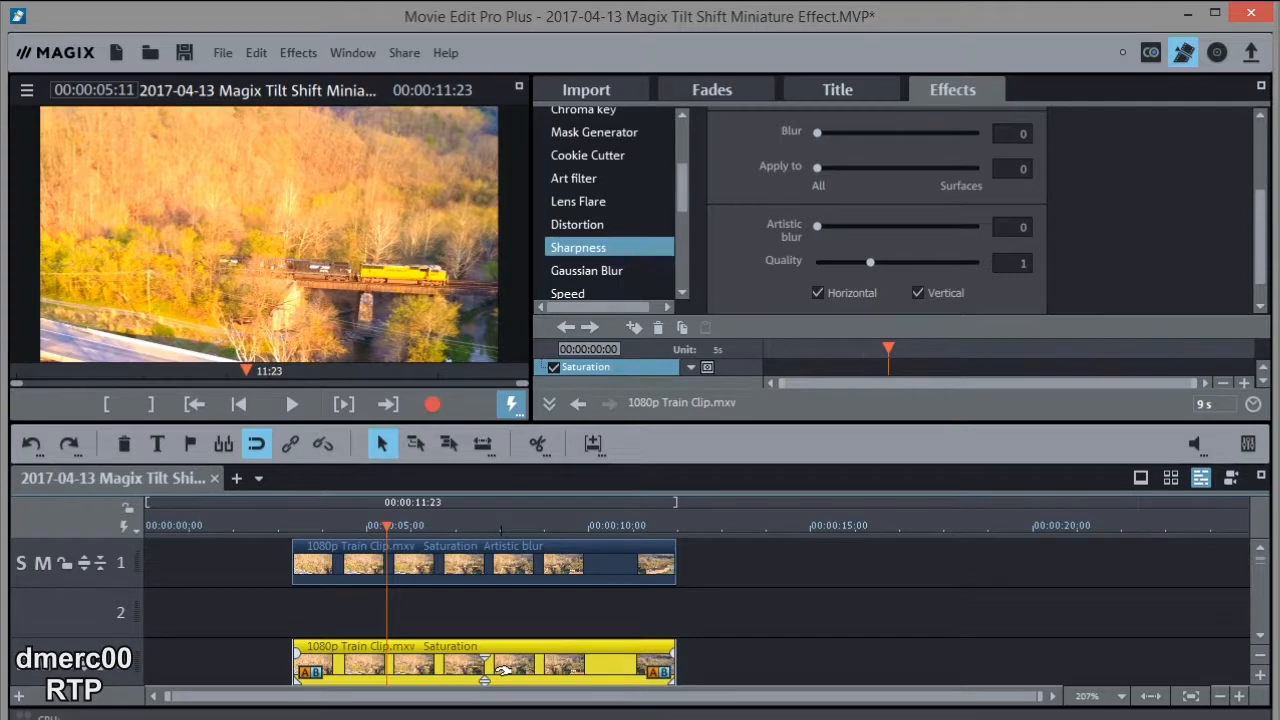
left_click_drag(388, 522, 292, 534)
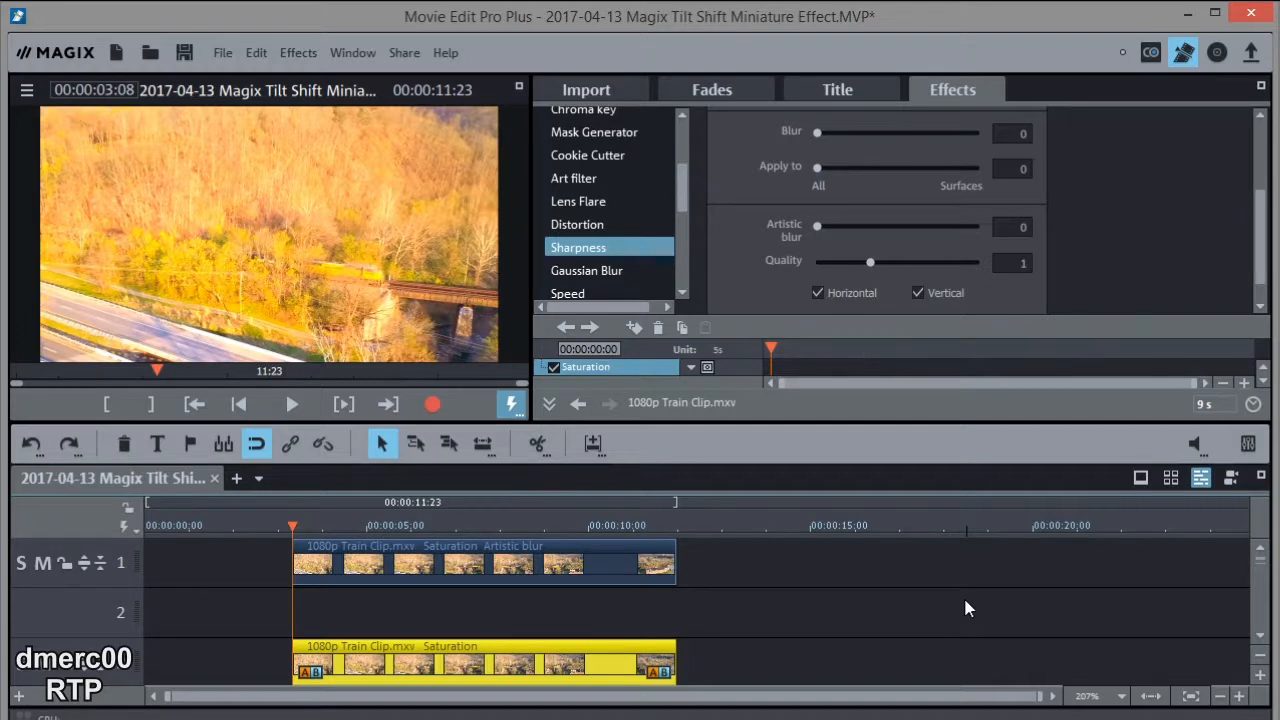
Insert Mask Chroma Key.png on track 2 at the clips' start and extend it to match their length
key("alt+Tab")
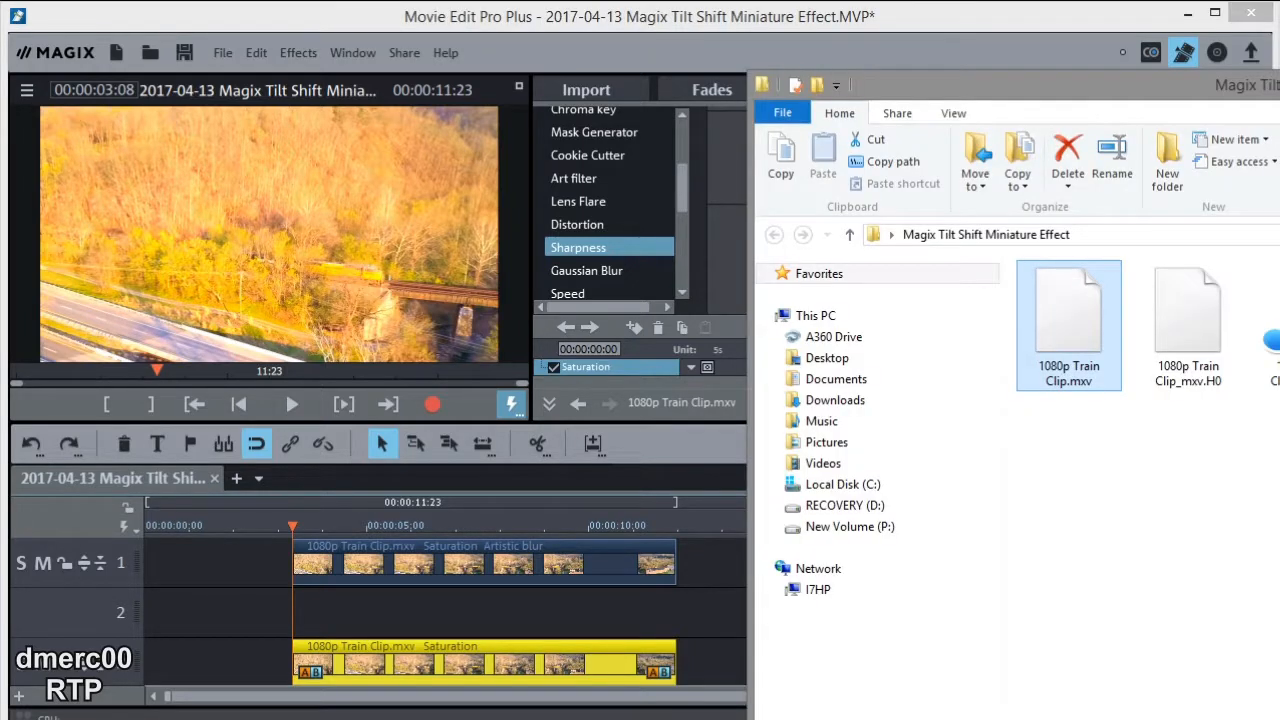
left_click_drag(1279, 545, 1078, 520)
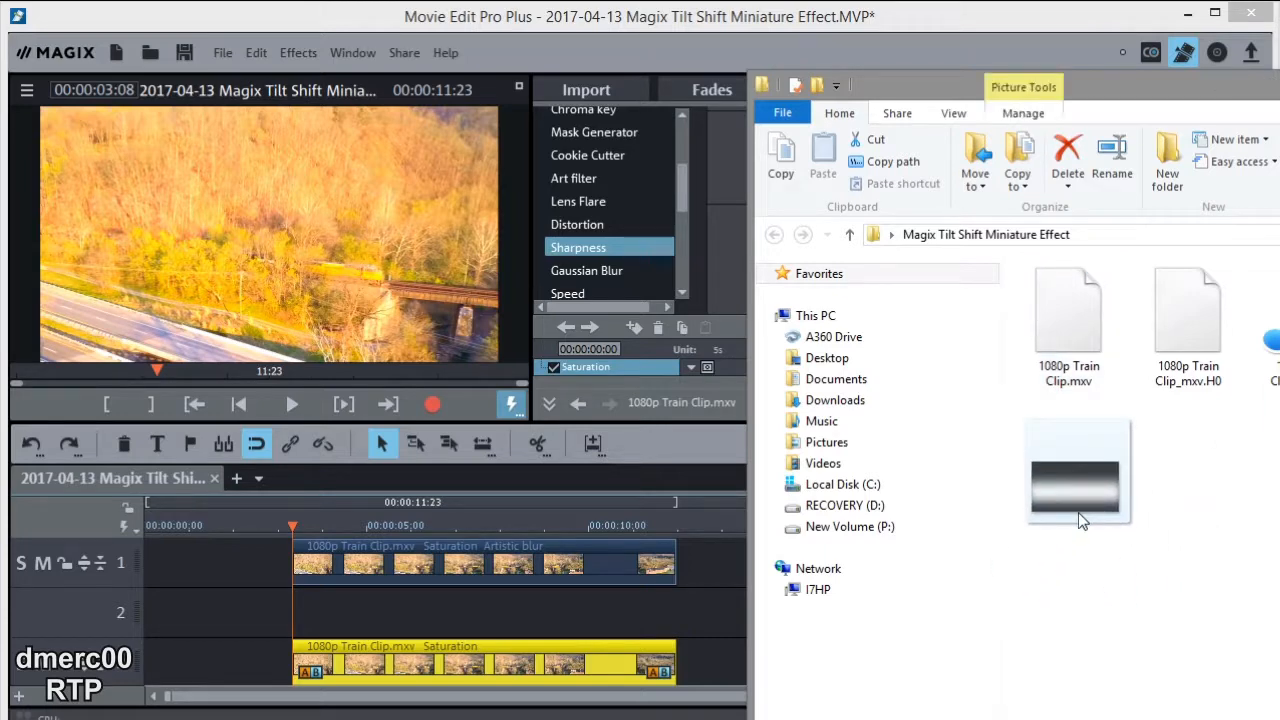
left_click_drag(1078, 518, 343, 609)
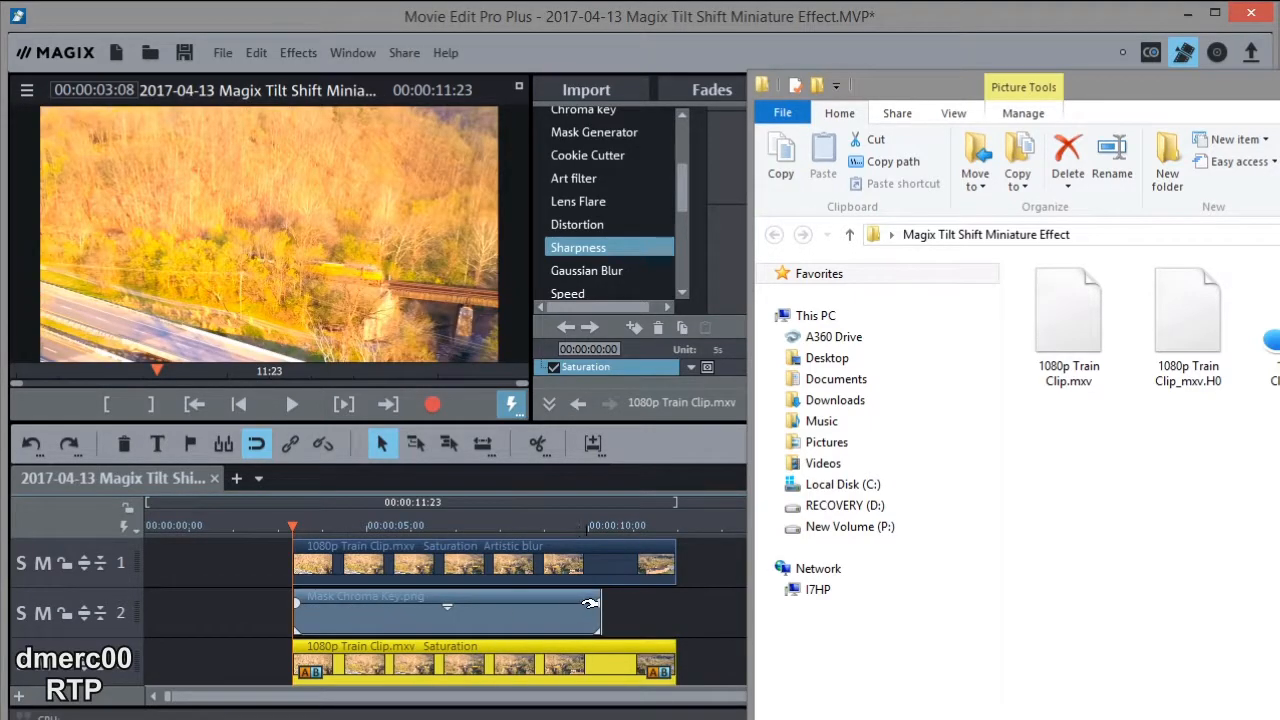
left_click_drag(598, 612, 677, 612)
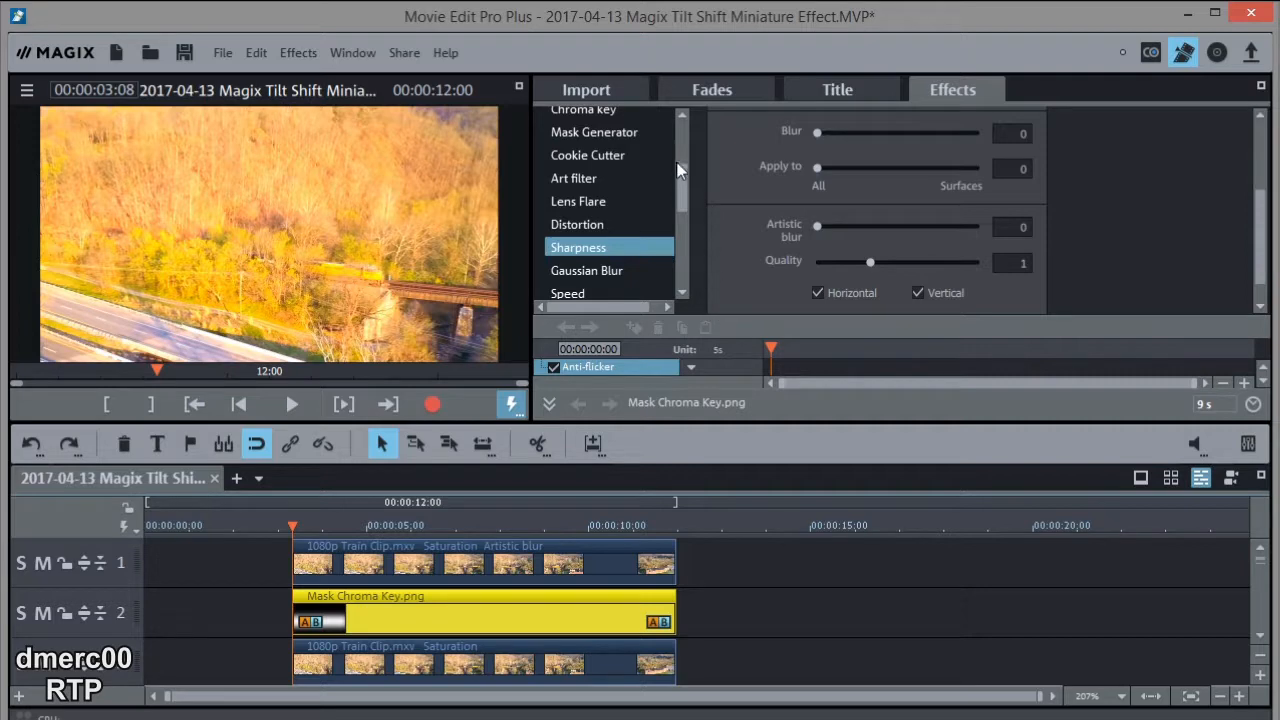
Apply the Alpha chroma key to the mask image on track 2, keeping the playhead at the clips' start
left_click_drag(684, 184, 684, 146)
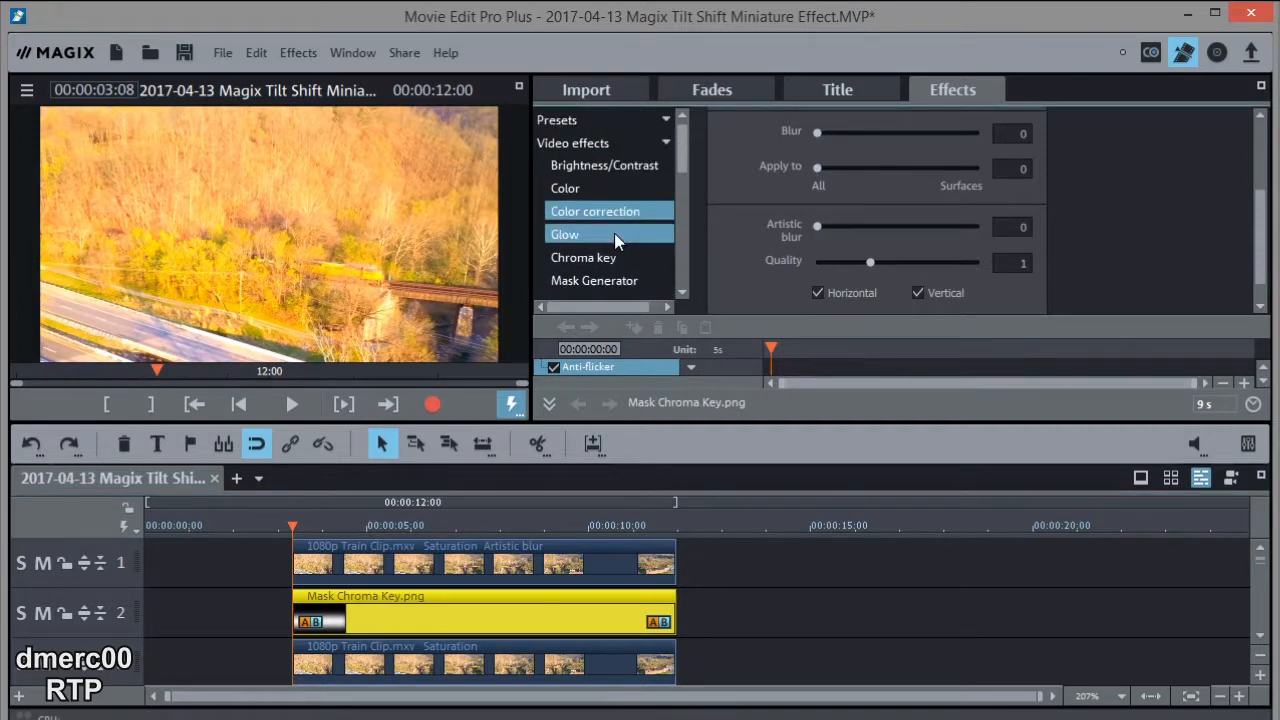
left_click(596, 257)
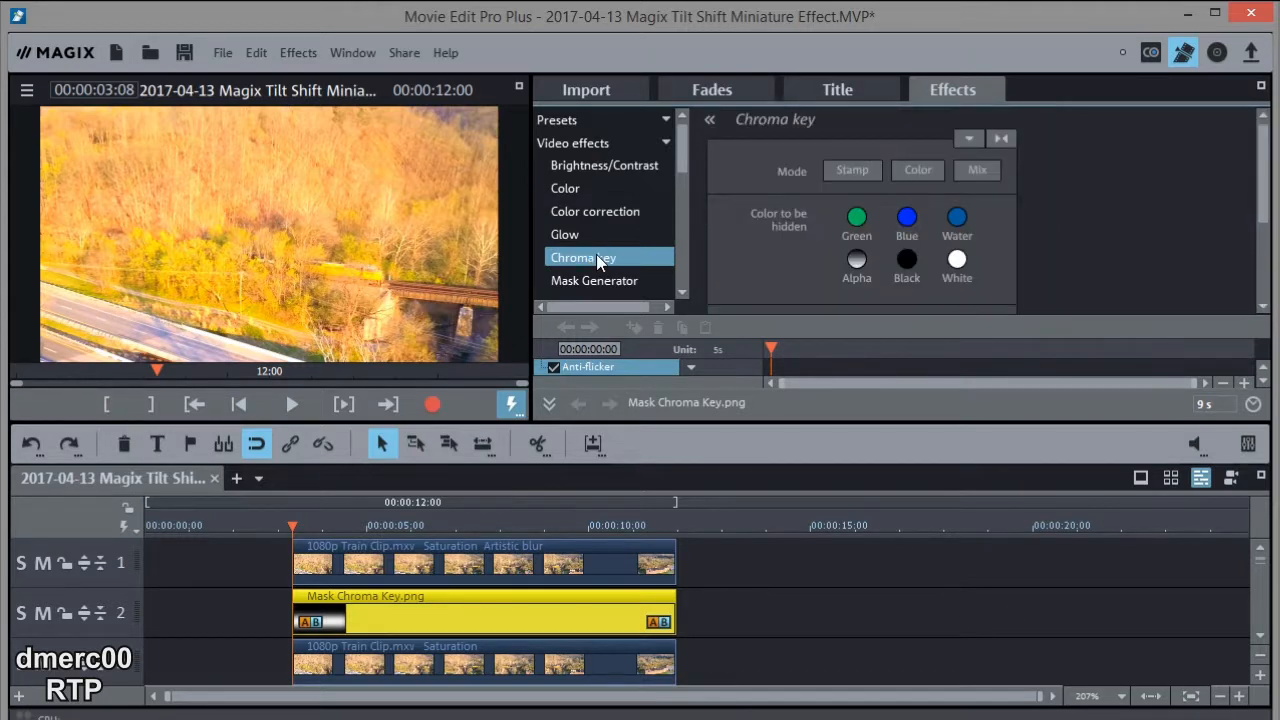
left_click(857, 260)
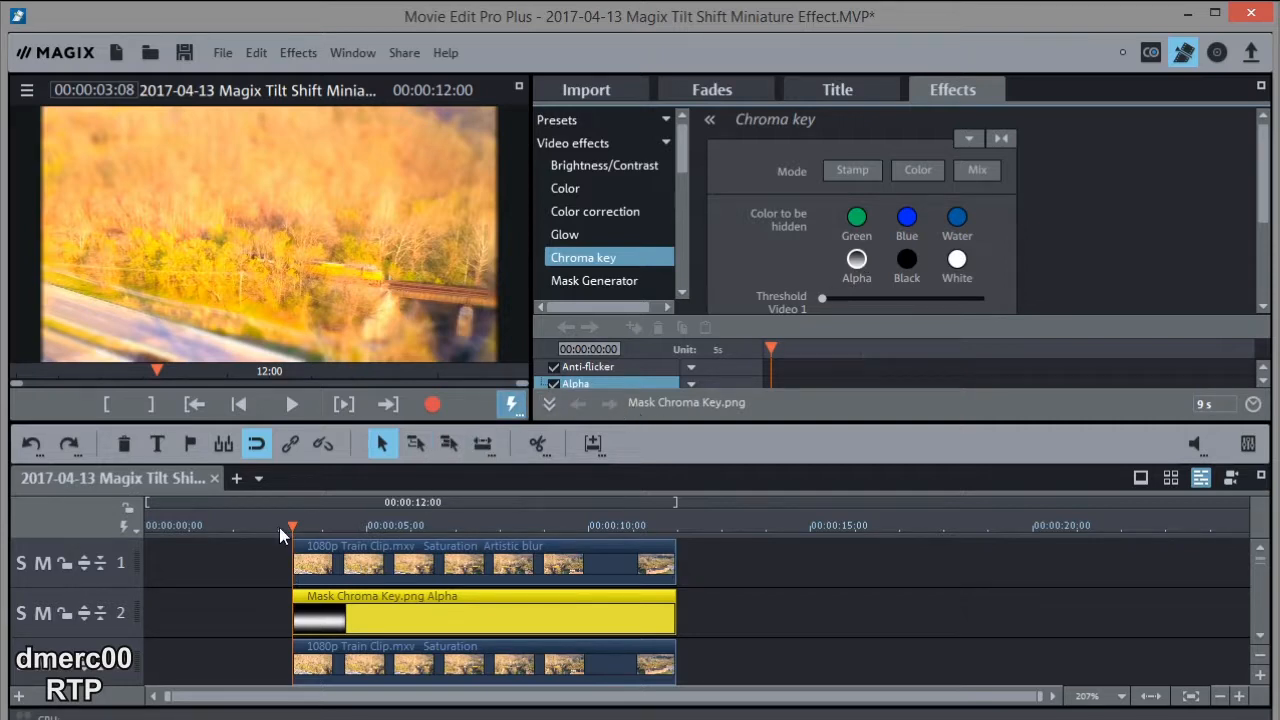
mouse_move(285, 527)
left_mouse_down()
mouse_move(648, 541)
mouse_move(309, 541)
mouse_move(668, 525)
mouse_move(302, 525)
mouse_move(498, 537)
mouse_move(589, 528)
mouse_move(292, 526)
left_mouse_up()
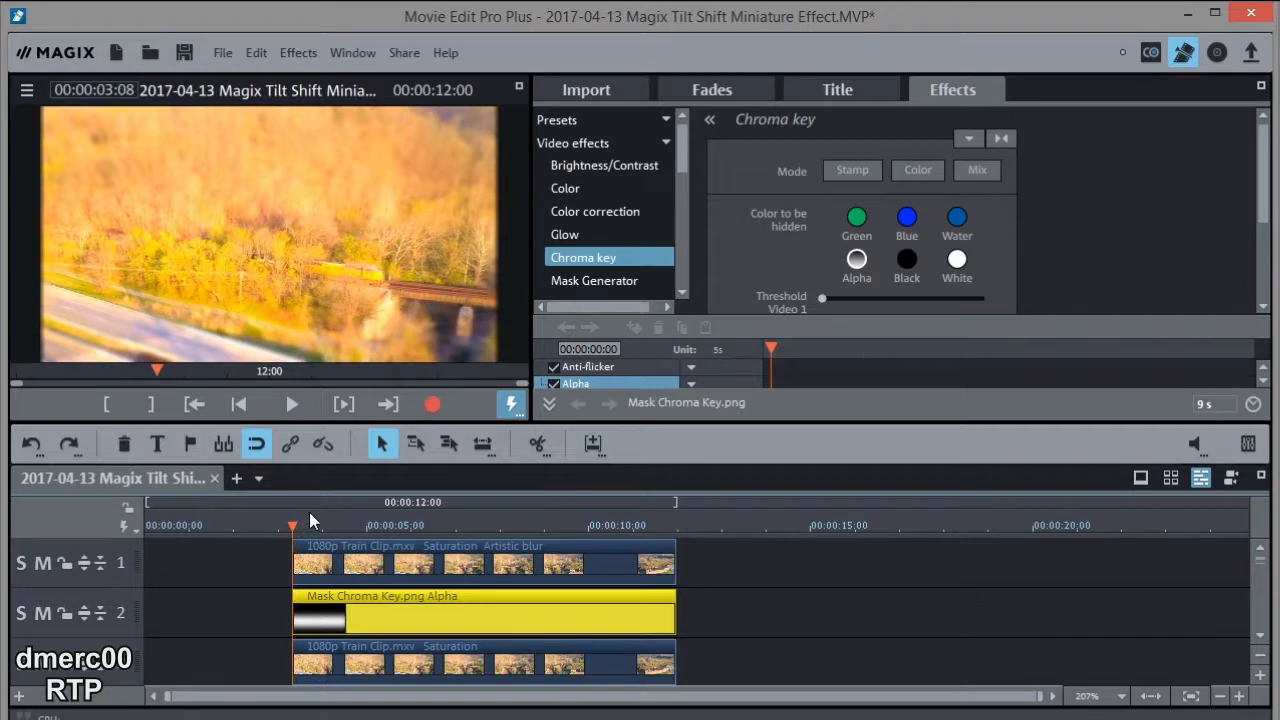
Preview the masked effect briefly and move the clips on all three tracks together to the very start of the timeline, fitting the movie to the view
left_click(292, 406)
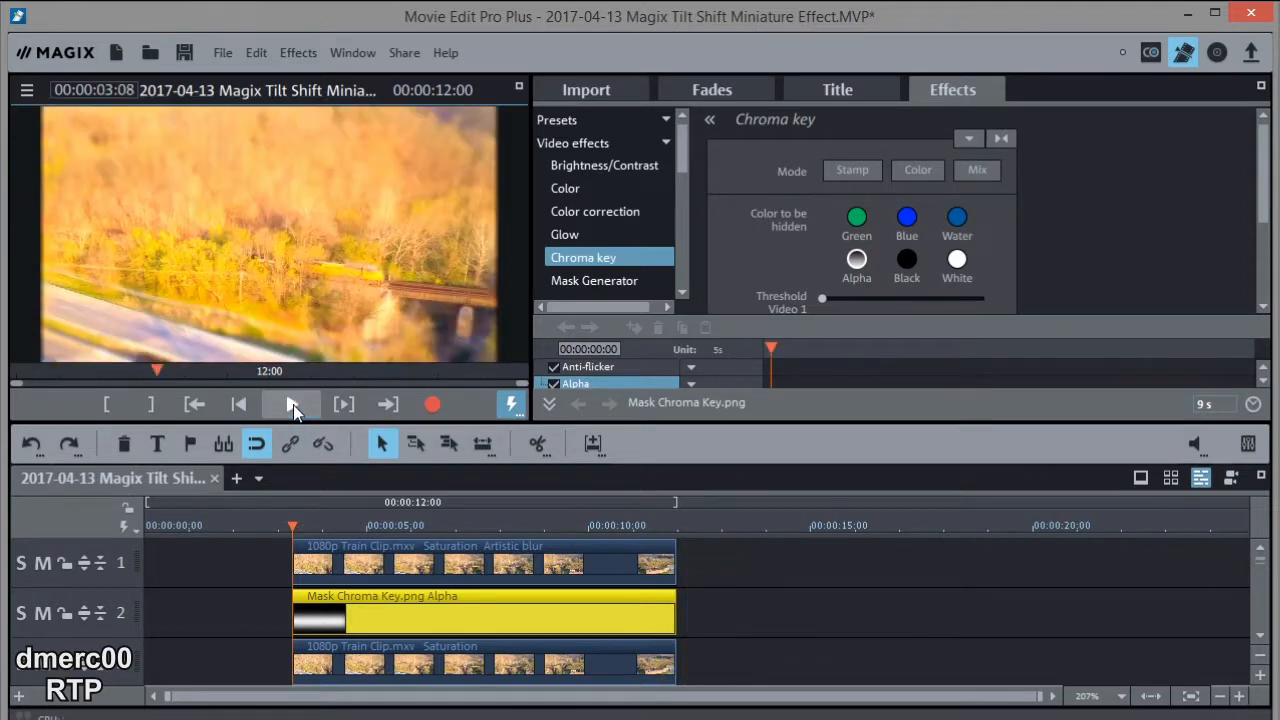
left_click(294, 404)
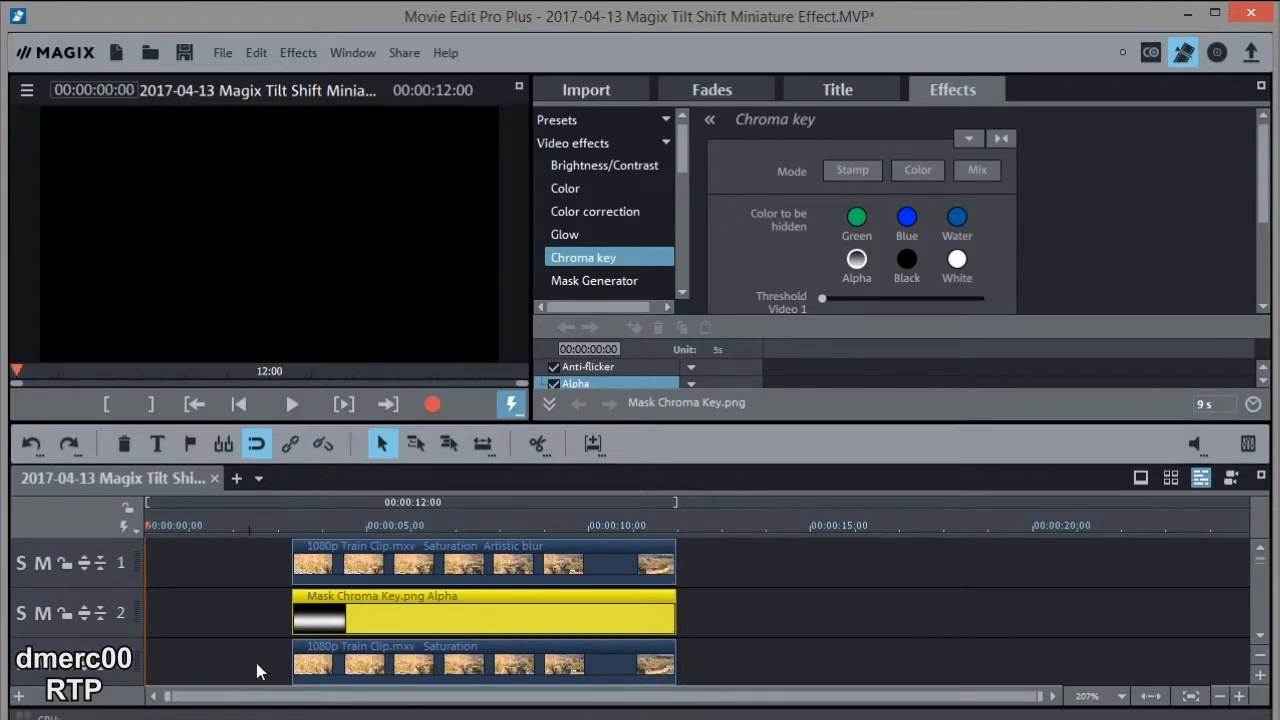
left_click(449, 447)
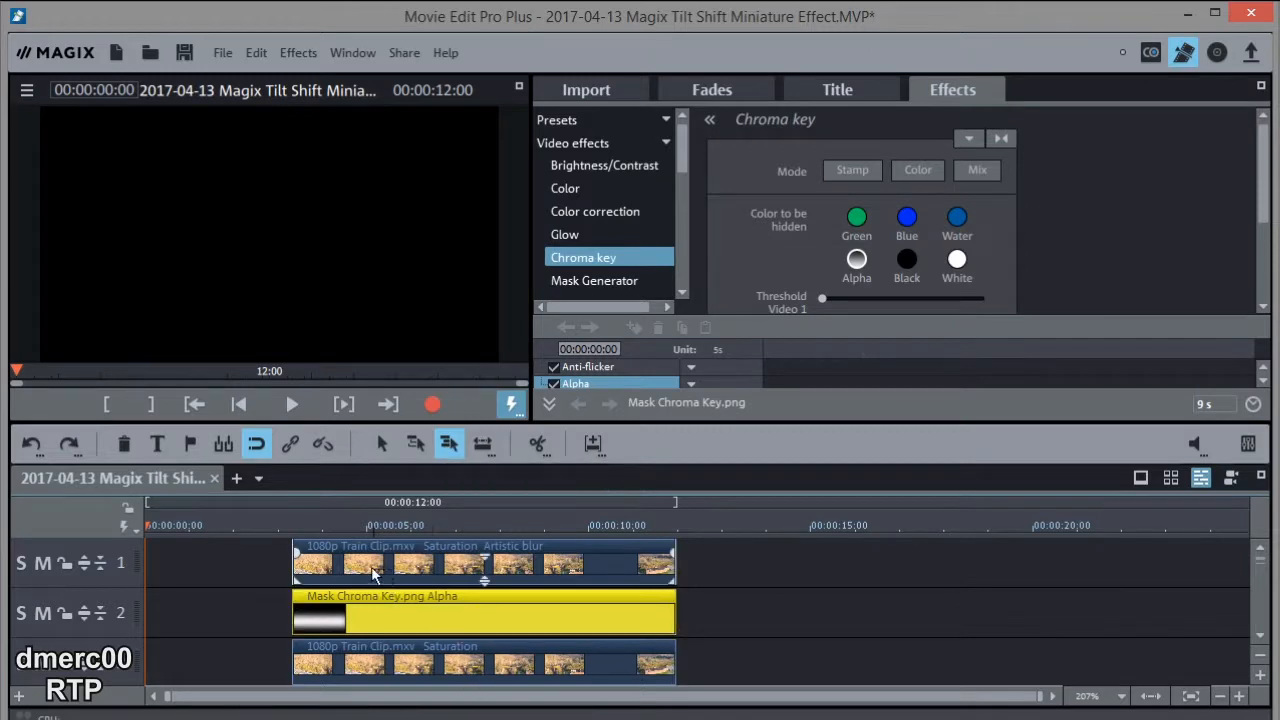
left_click_drag(372, 567, 224, 552)
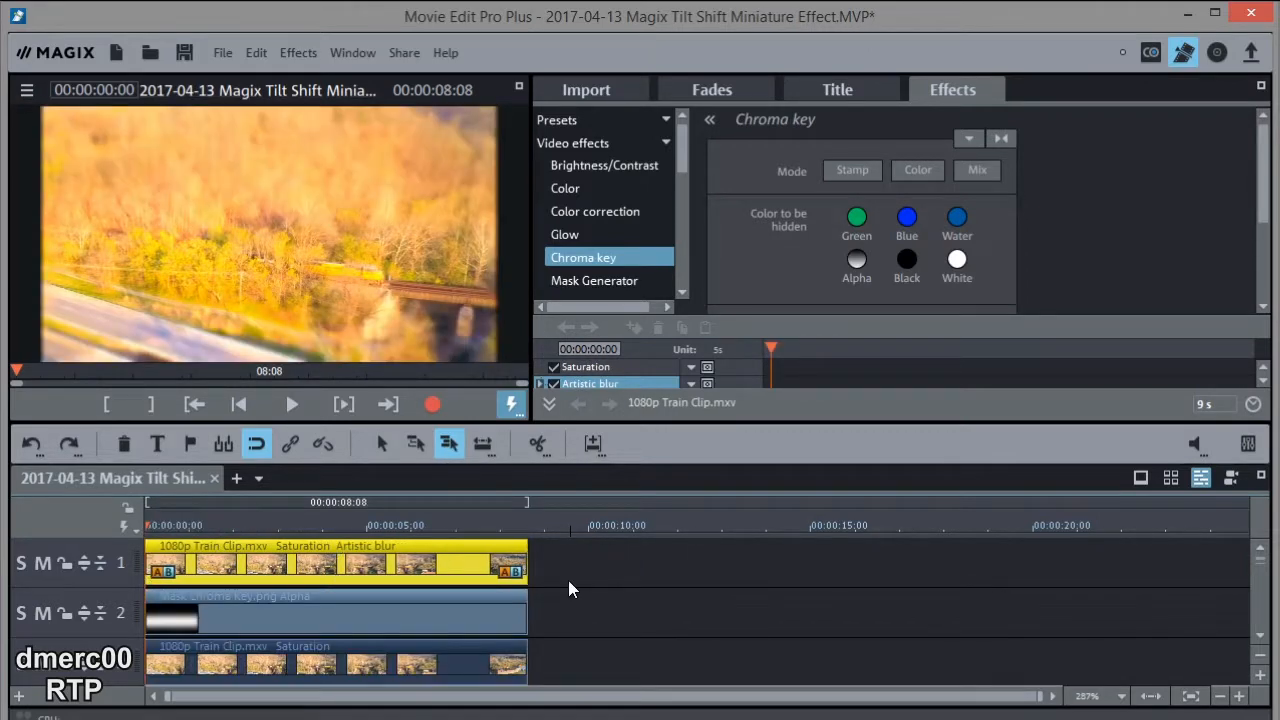
left_click(1151, 697)
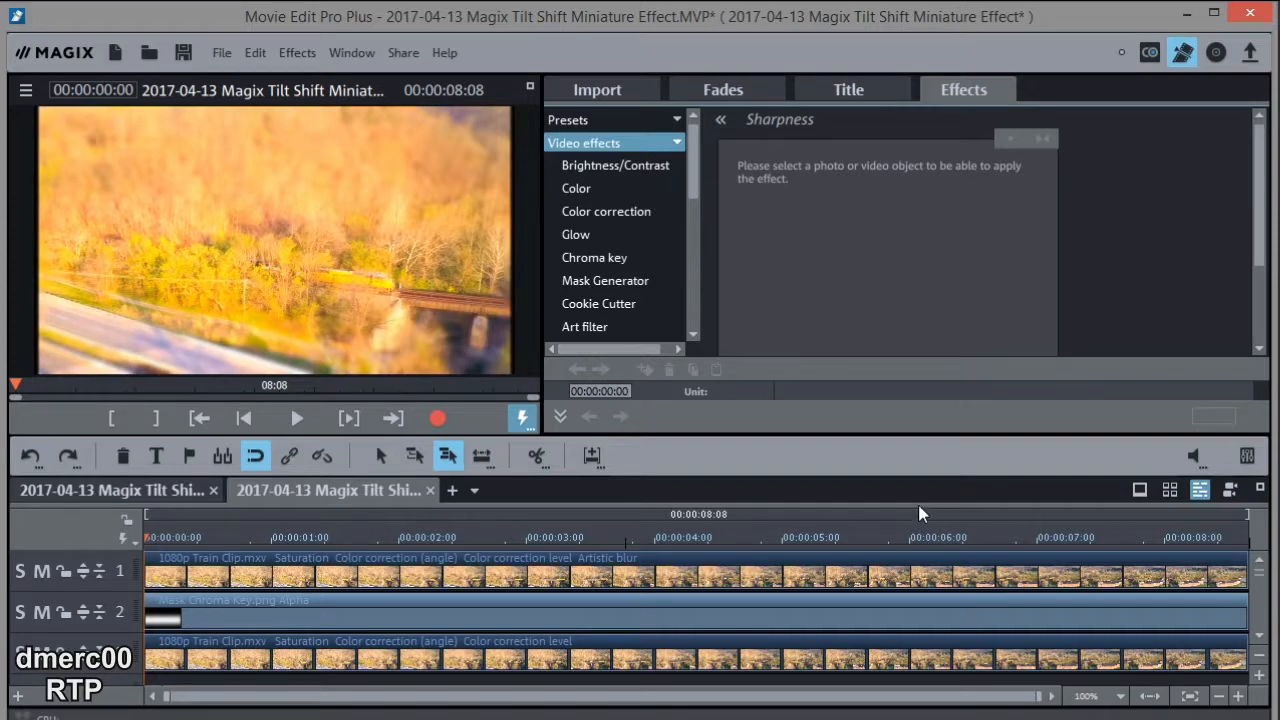
In the second movie, set the artistic blur of the train clip on track 1 to 8
left_click(632, 575)
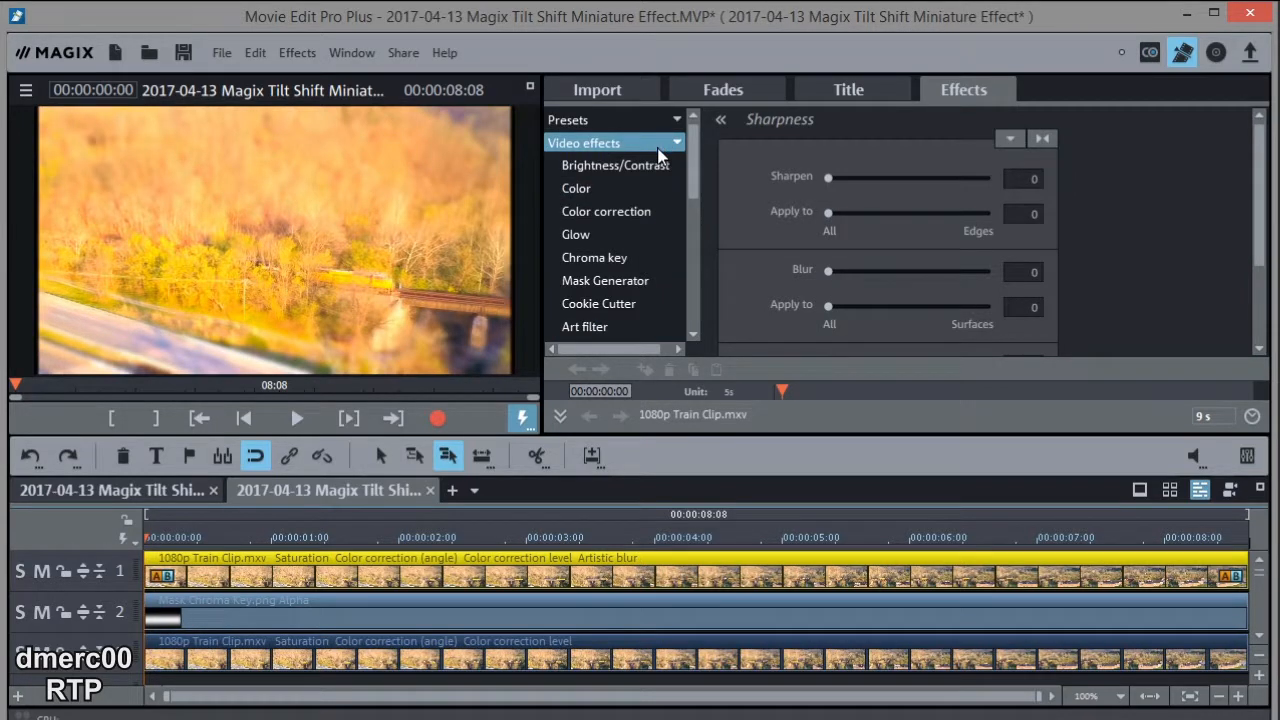
left_click_drag(697, 185, 697, 240)
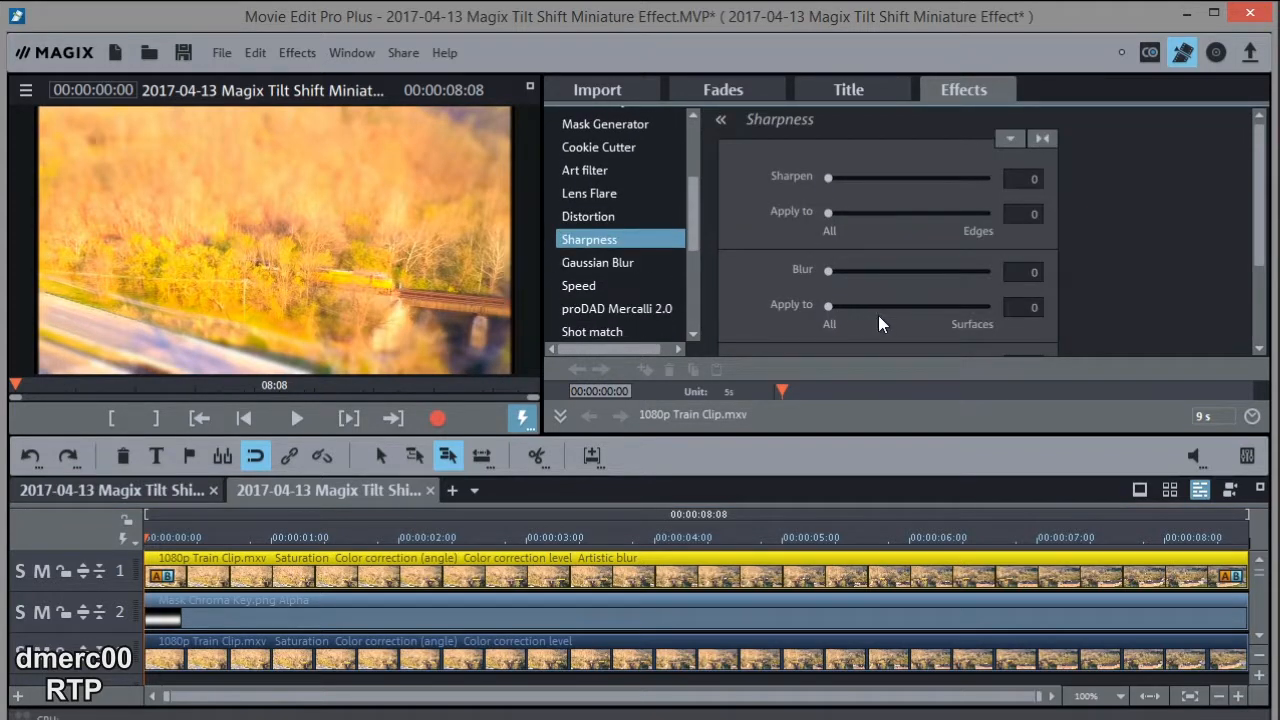
left_click_drag(1263, 210, 1256, 295)
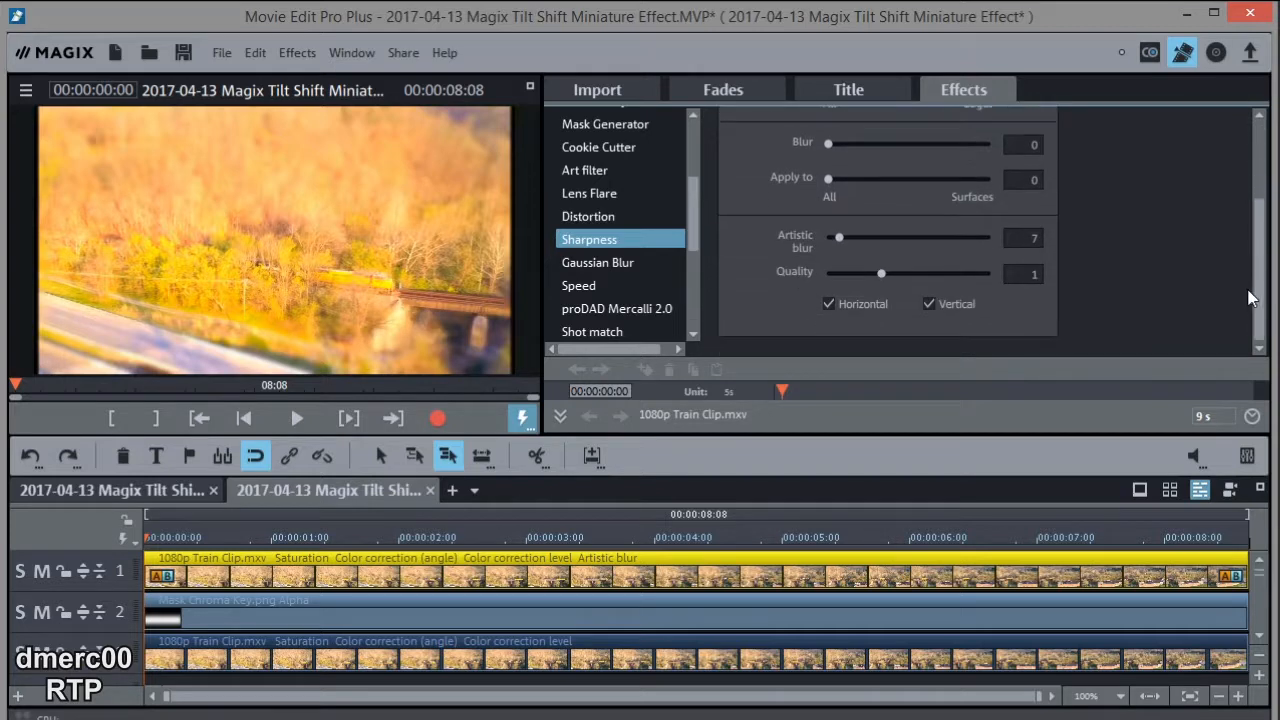
left_click_drag(839, 237, 845, 236)
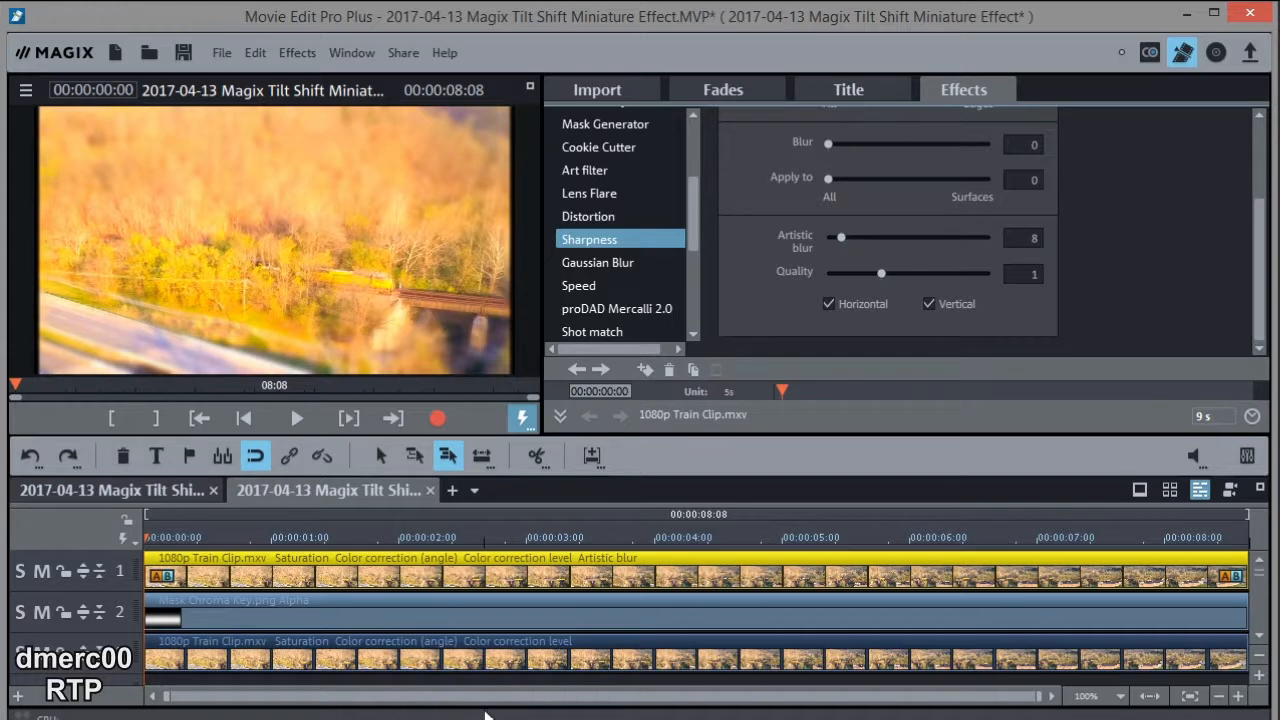
Add the track 3 train clip to the selection and shift the hue of both train clips slightly toward cyan on the color wheel
left_click(535, 664)
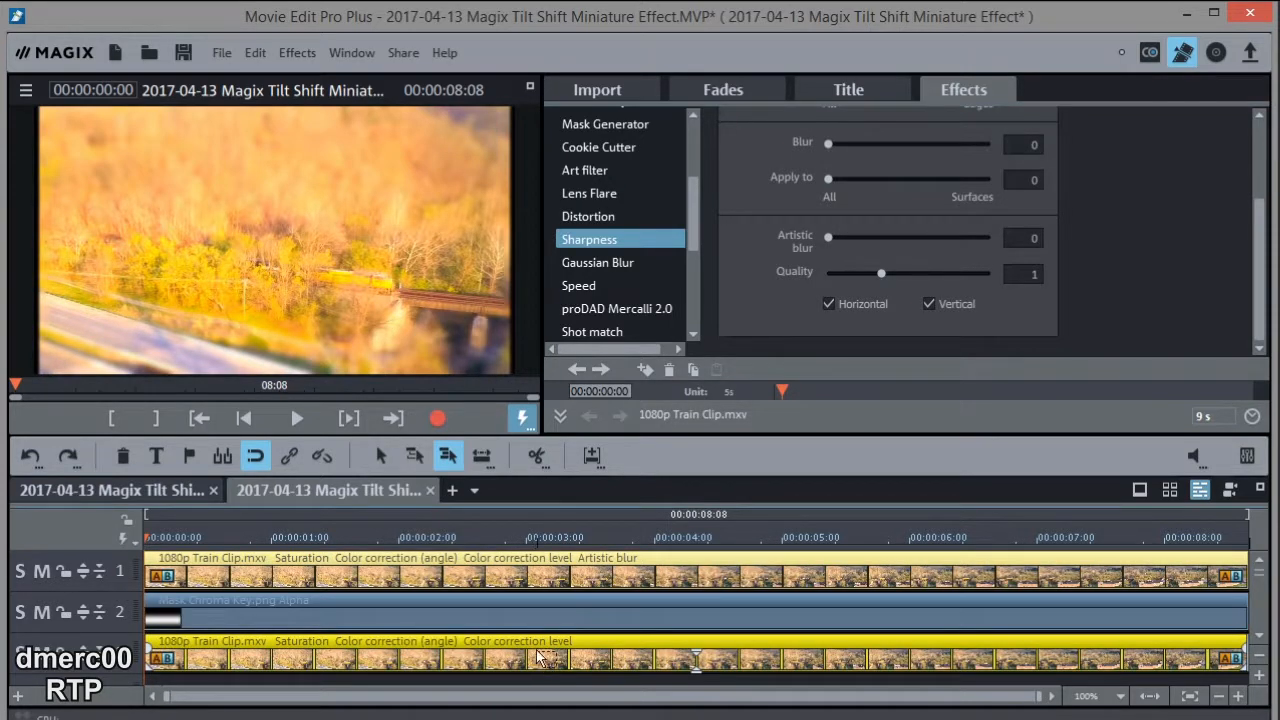
left_click_drag(695, 219, 700, 150)
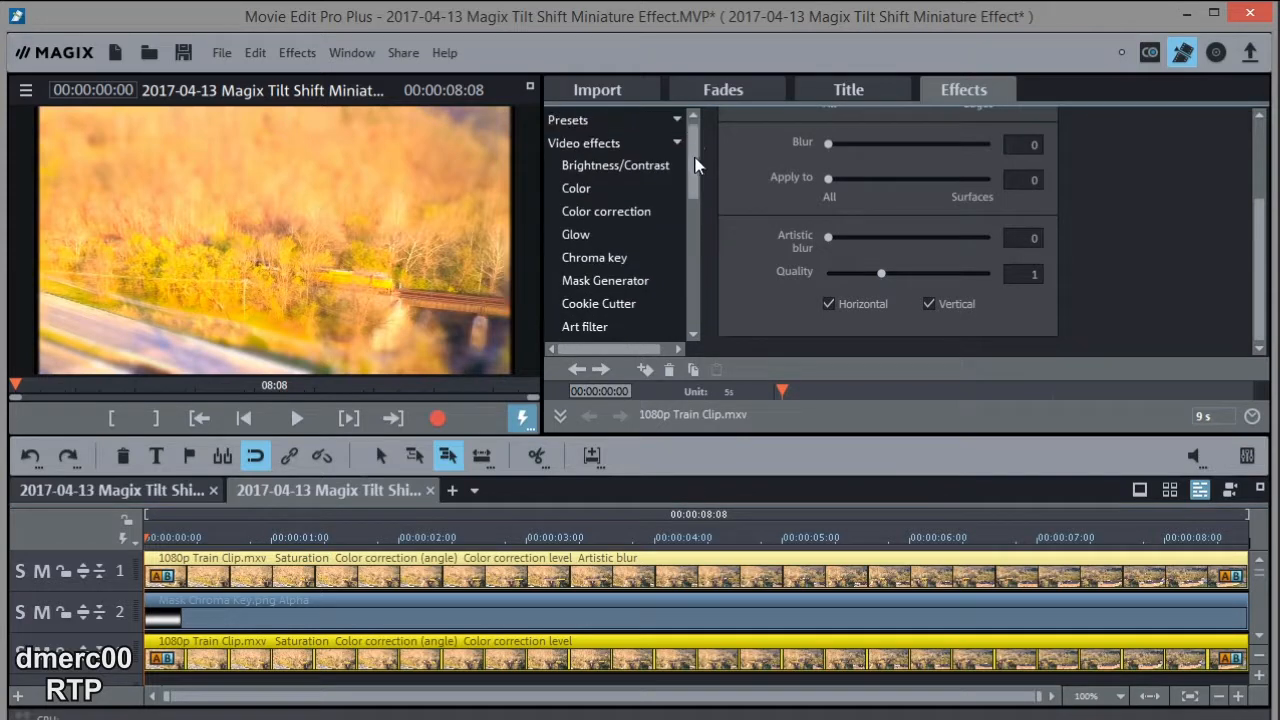
left_click(595, 190)
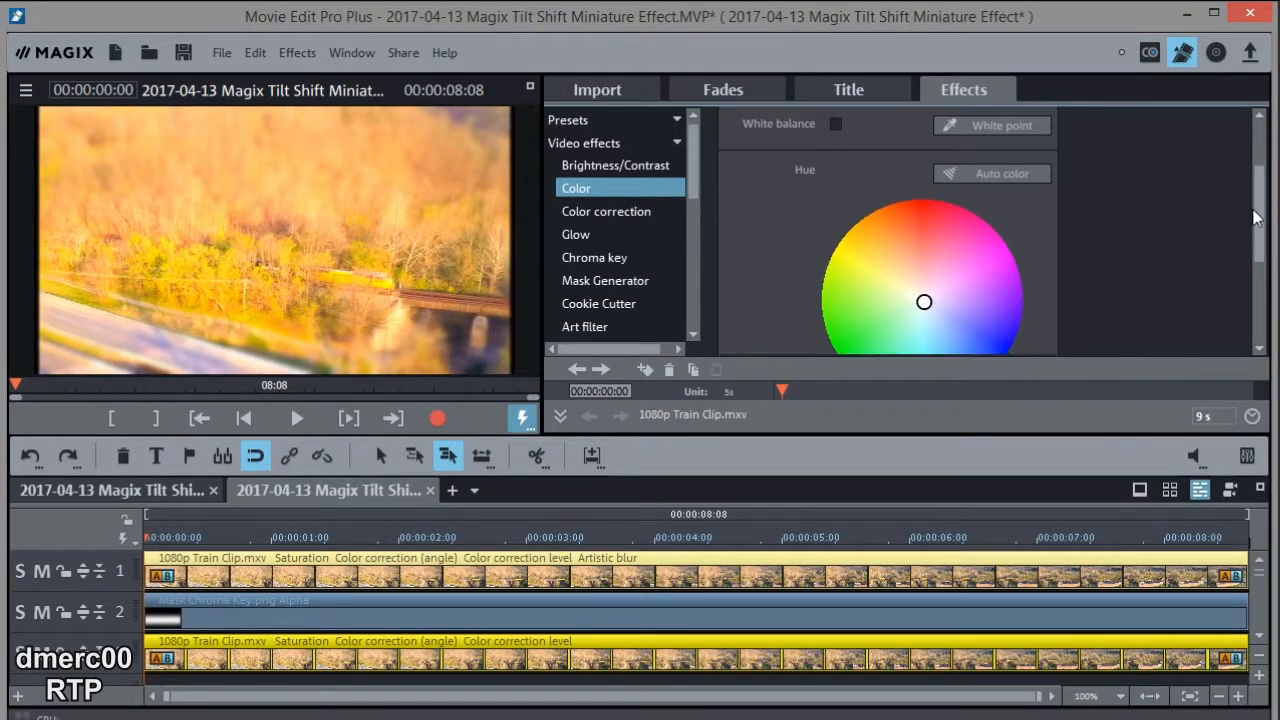
scroll(1258, 200, "down", 3)
left_click_drag(924, 170, 926, 197)
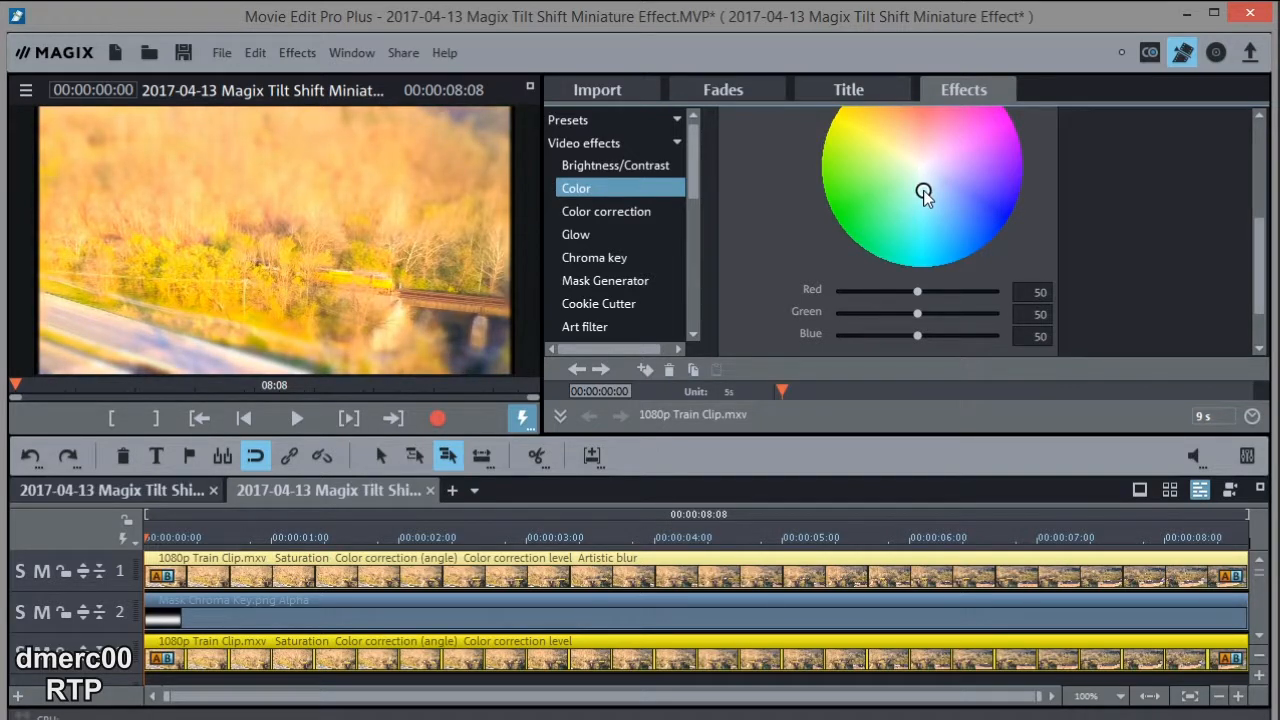
left_click_drag(925, 197, 923, 197)
Select only the unblurred train clip on track 3 and increase its sharpening, with the playhead at 00:00:03:01 to judge the effect
left_click(645, 658)
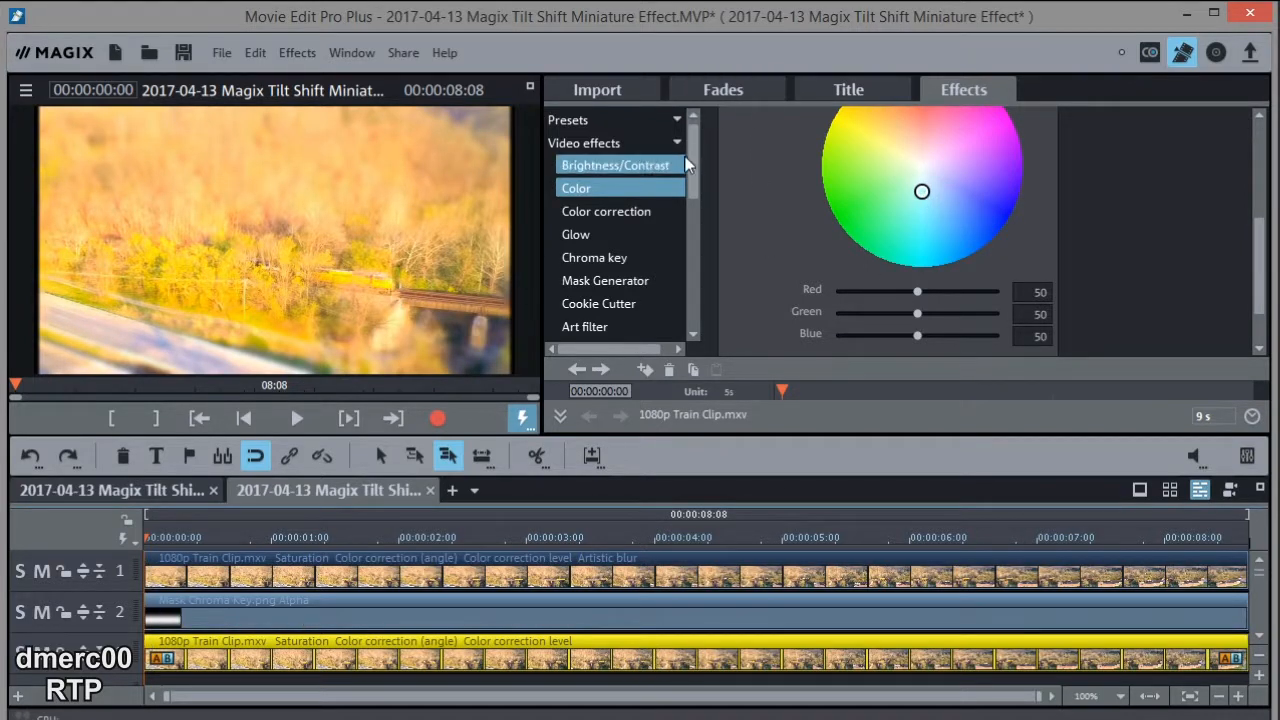
scroll(693, 160, "down", 5)
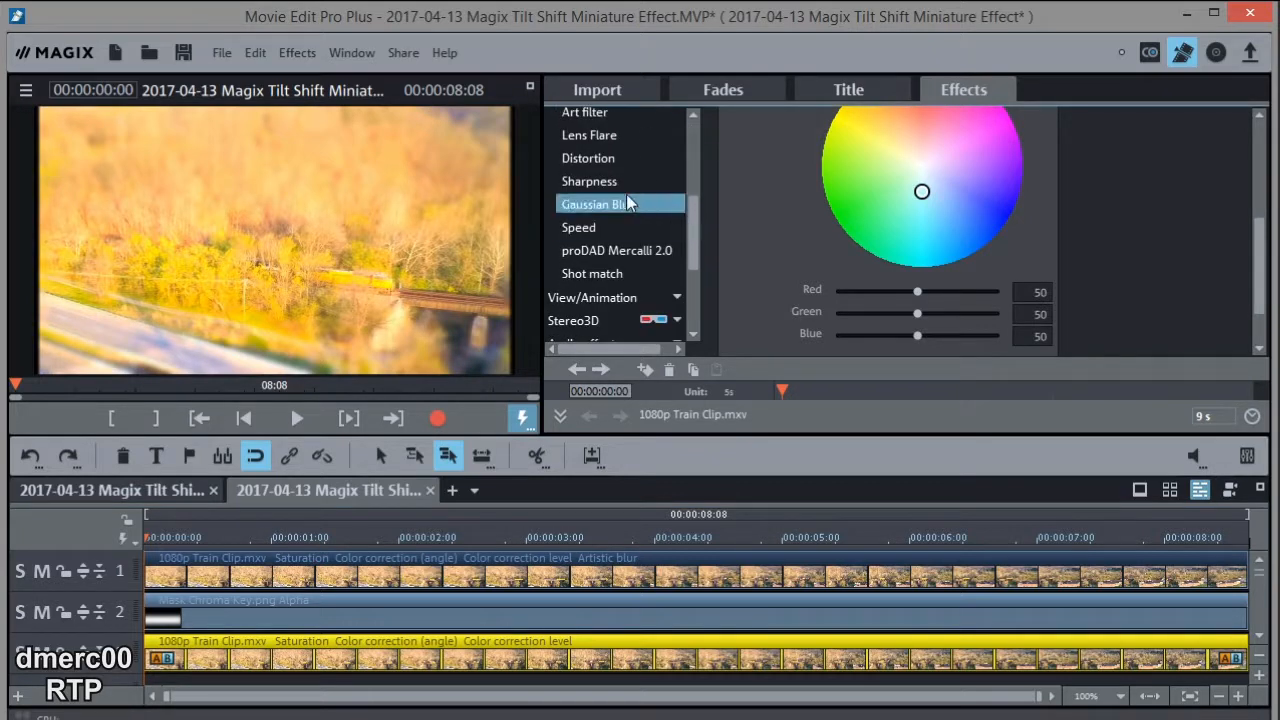
left_click(605, 182)
left_click_drag(320, 537, 538, 543)
left_click_drag(925, 178, 786, 175)
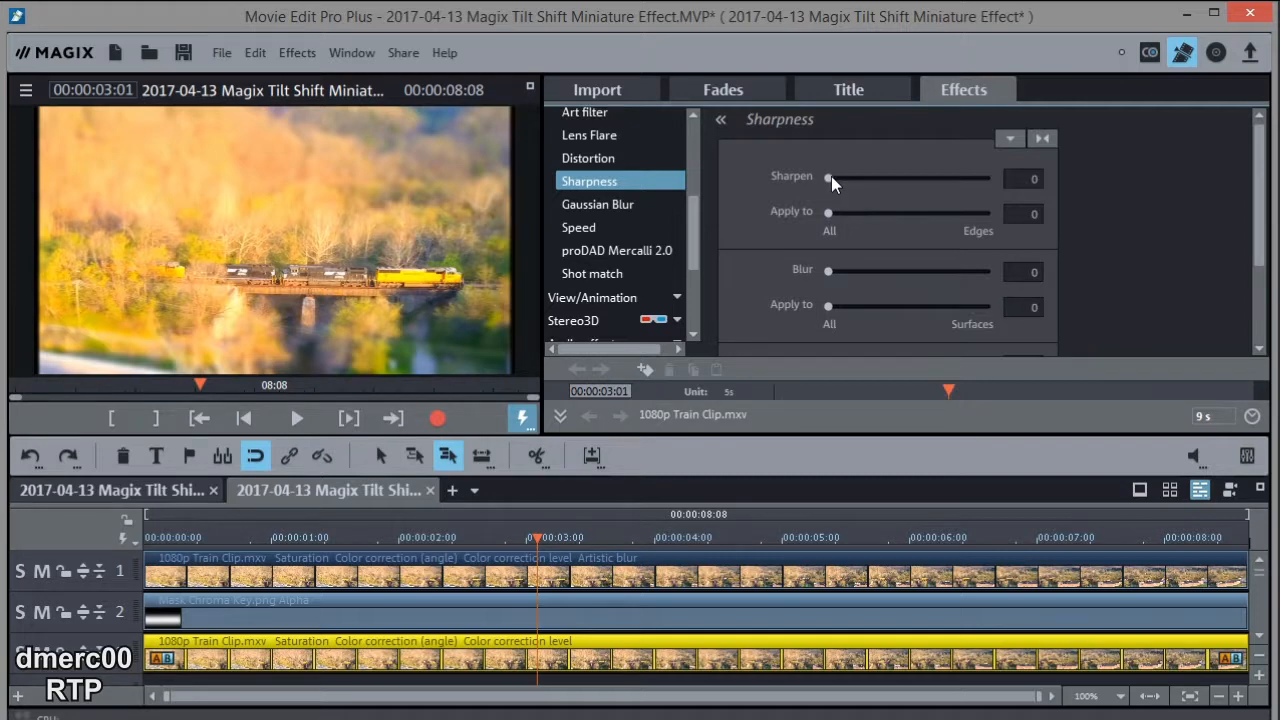
left_click_drag(830, 176, 924, 185)
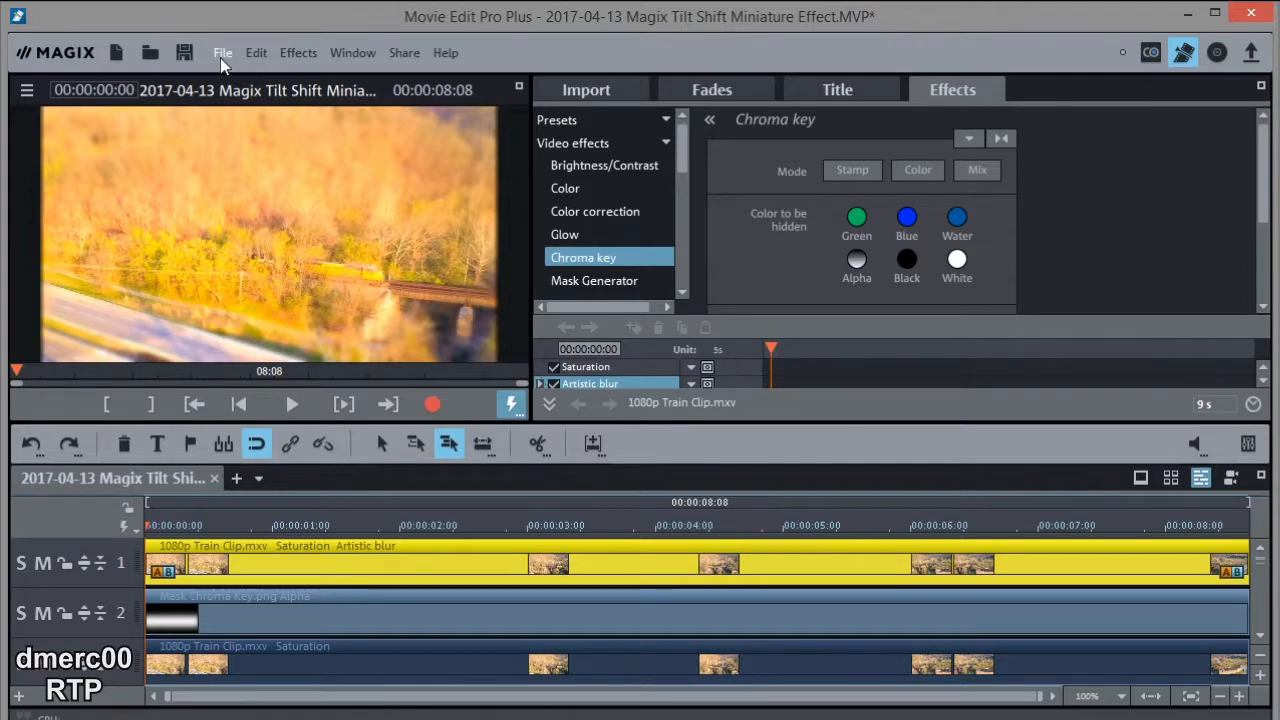
Export the movie as an AVI at 12 frames per second, named 2017-04-13 Magix Tilt Shift Miniature TL Effect.avi
left_click(221, 55)
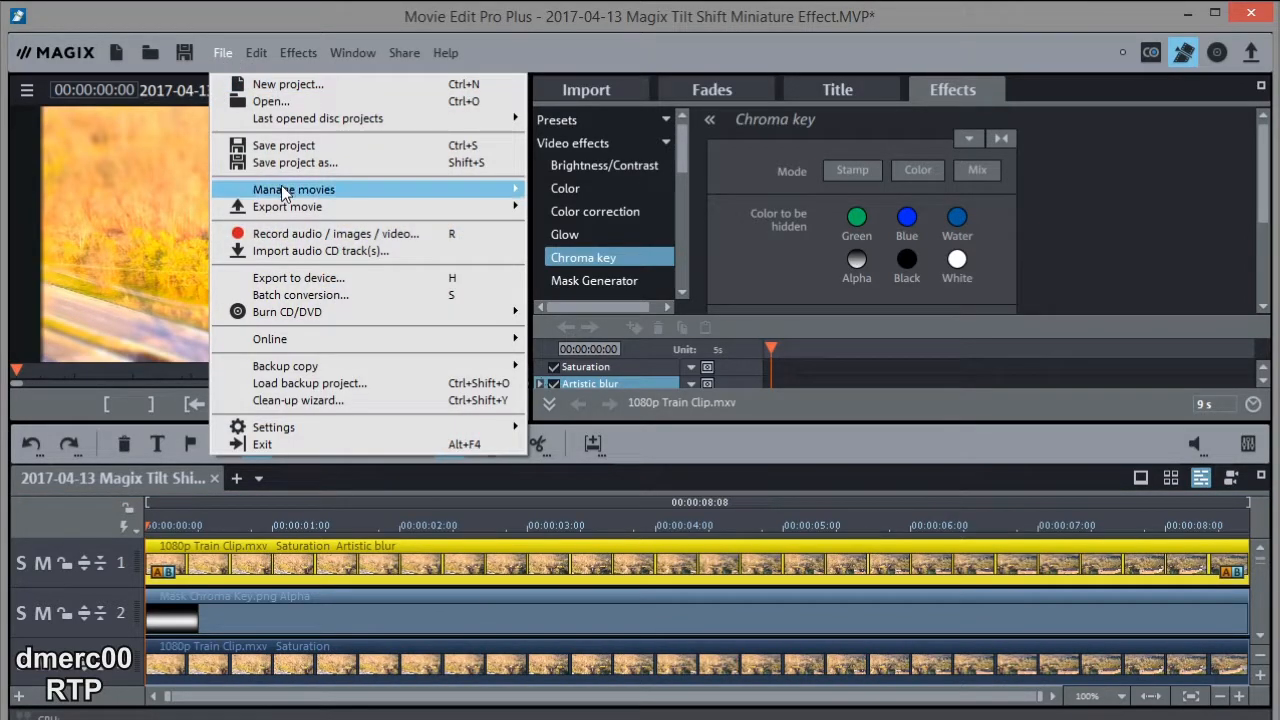
mouse_move(300, 206)
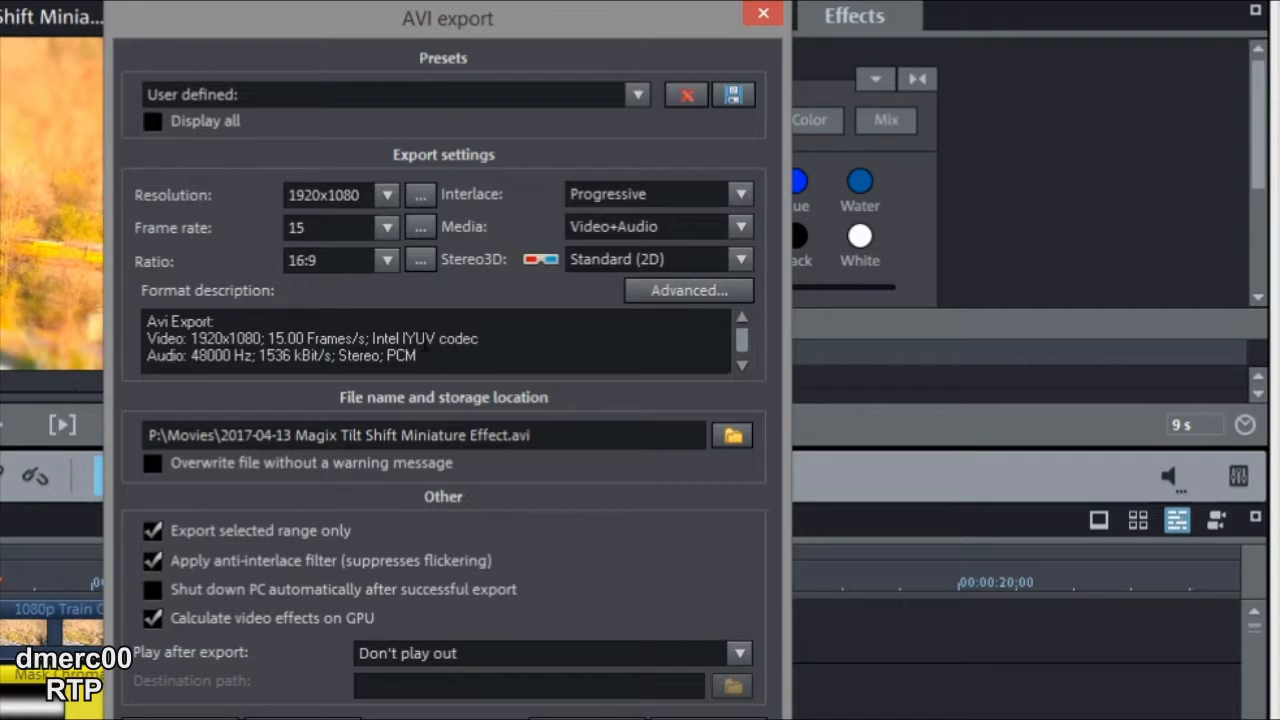
left_click(388, 227)
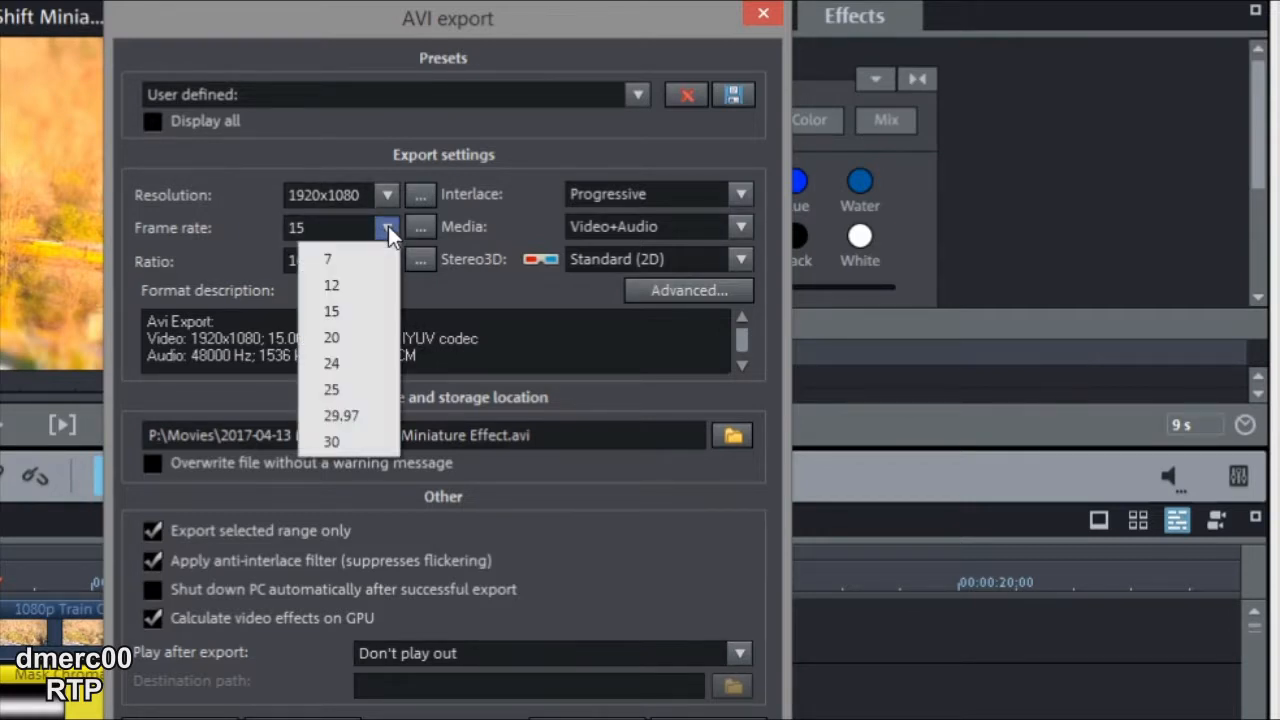
left_click(340, 283)
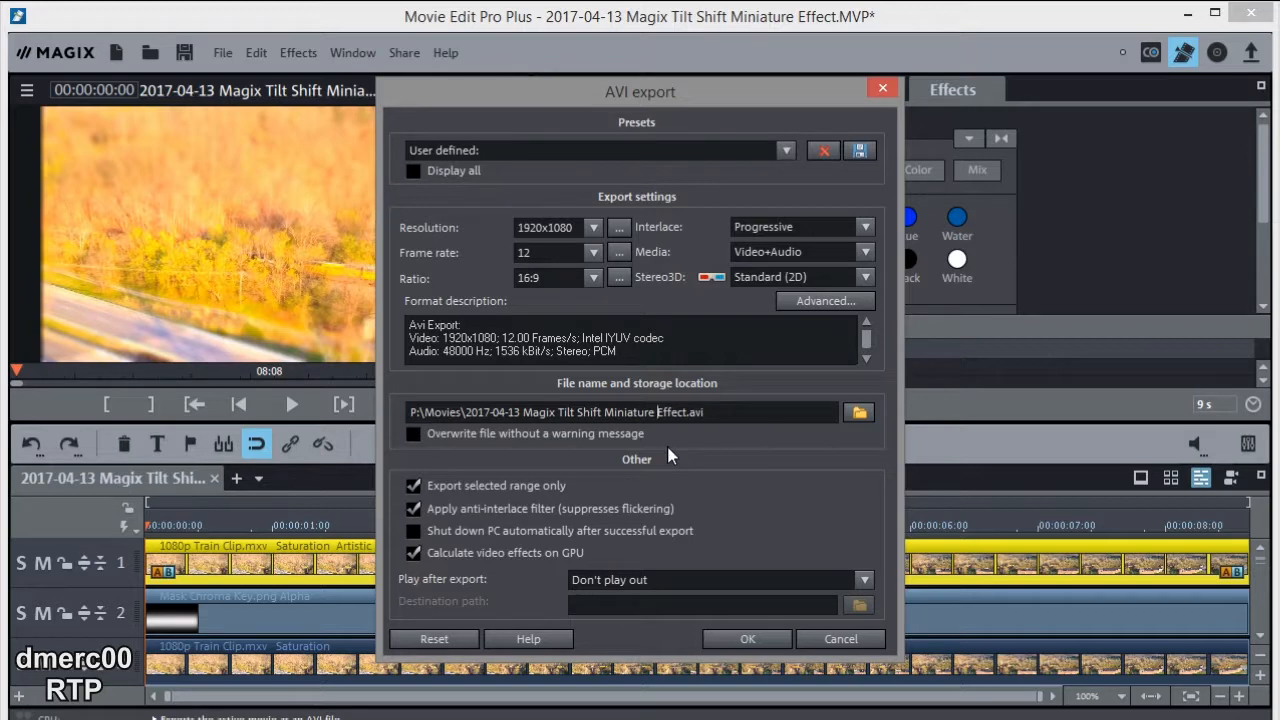
type("TL")
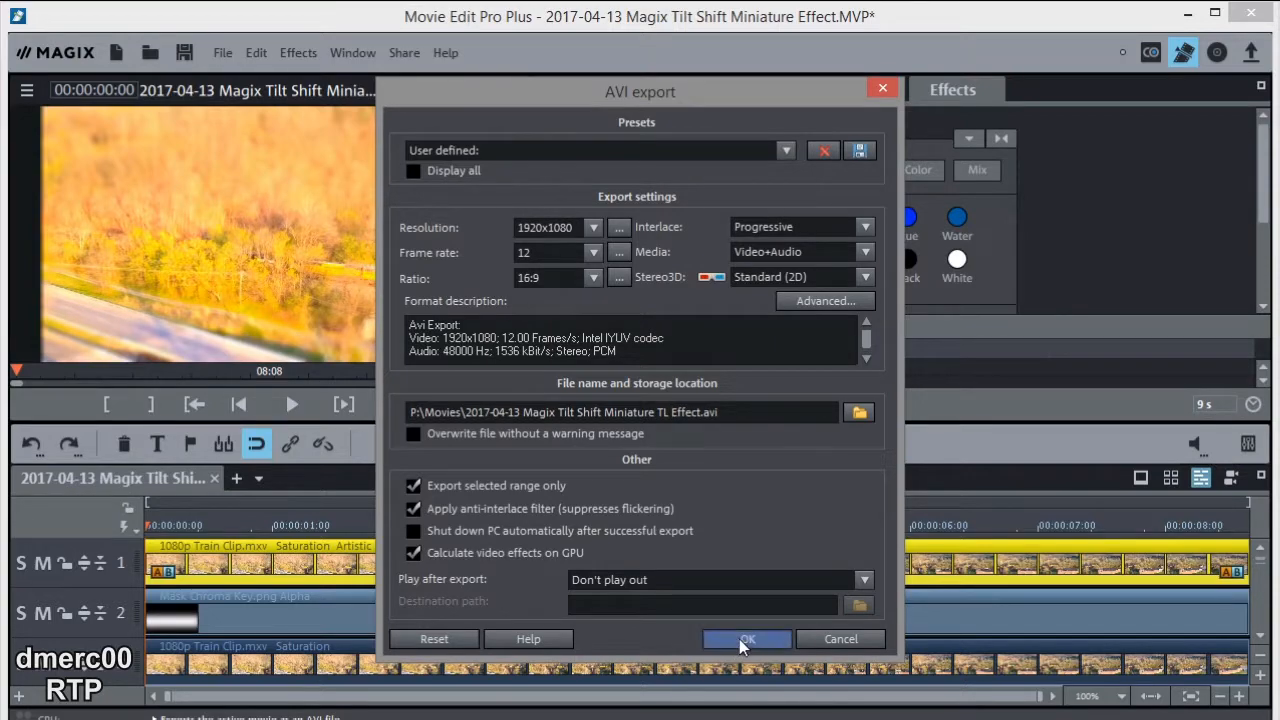
left_click(737, 639)
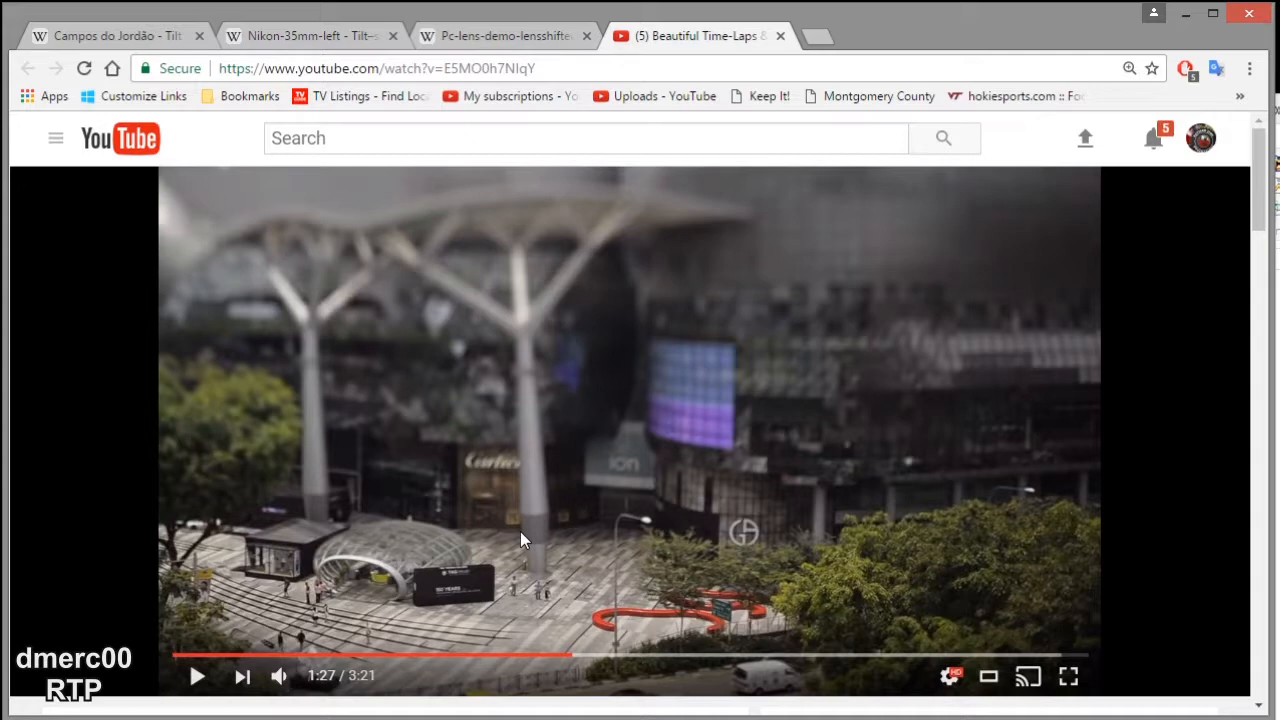
Switch to the browser and play a short stretch of the tilt-shift time-lapse video on YouTube, pausing it again
left_click(196, 678)
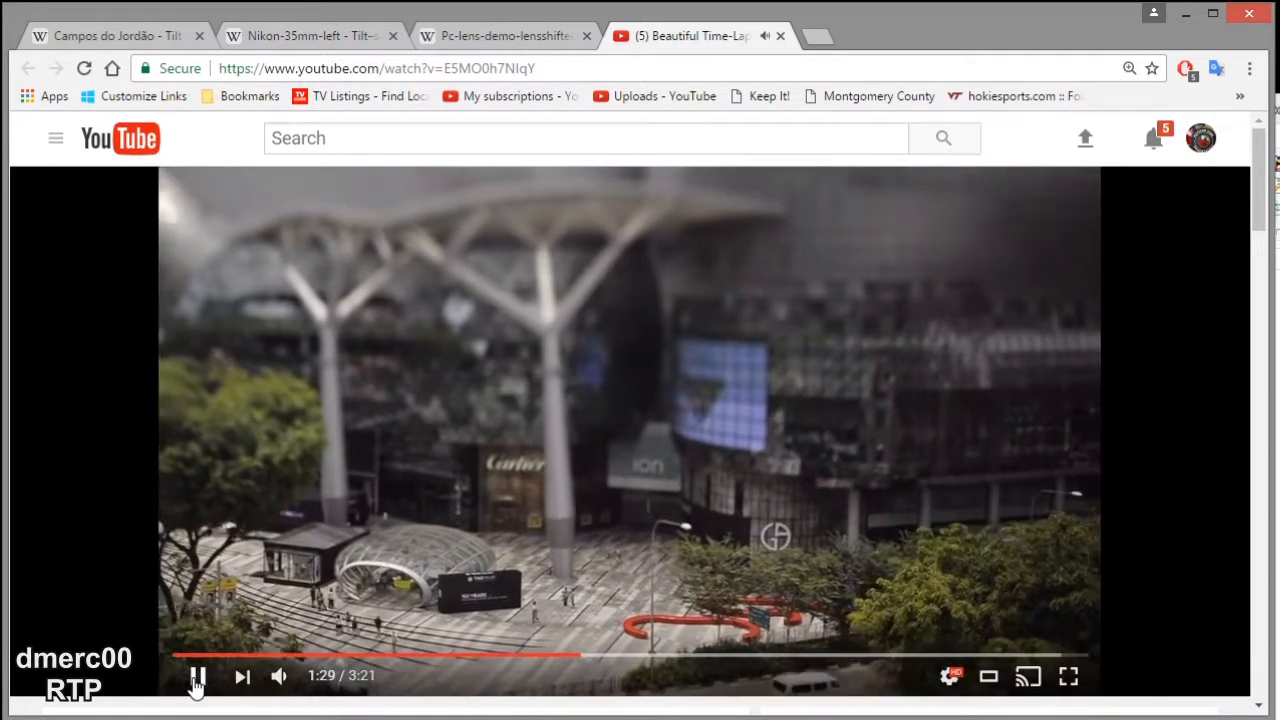
left_click(196, 678)
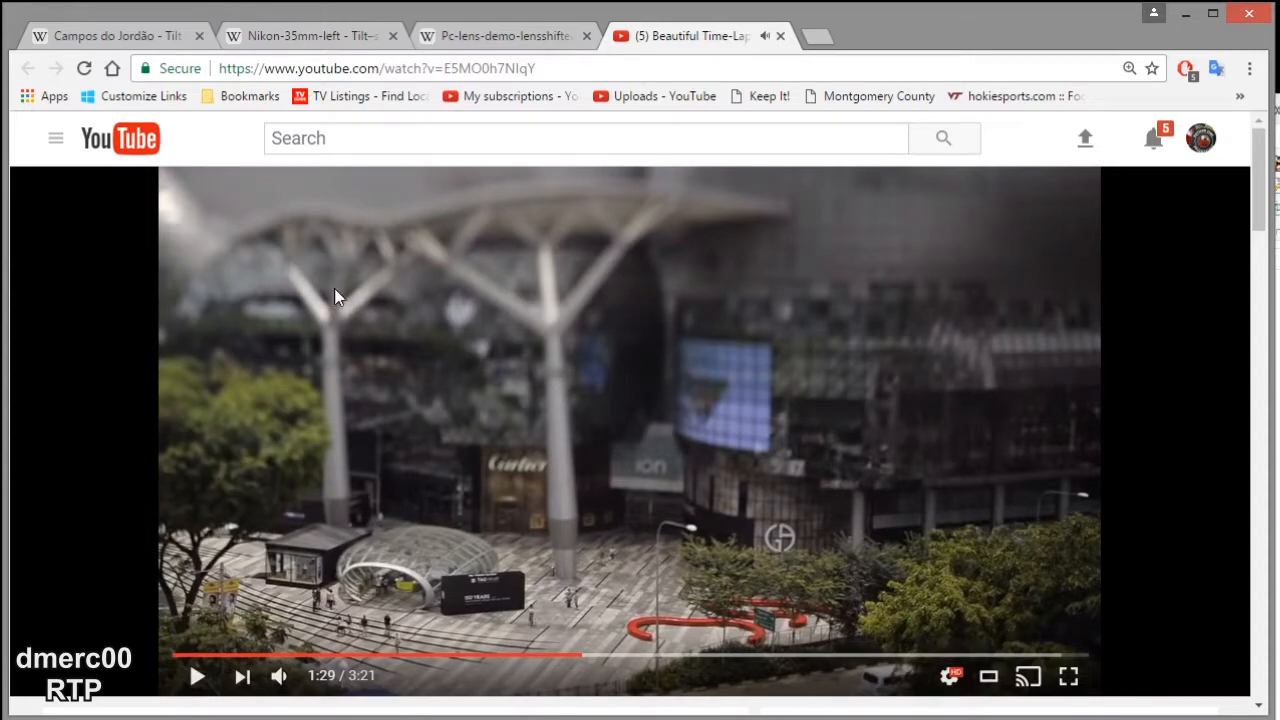